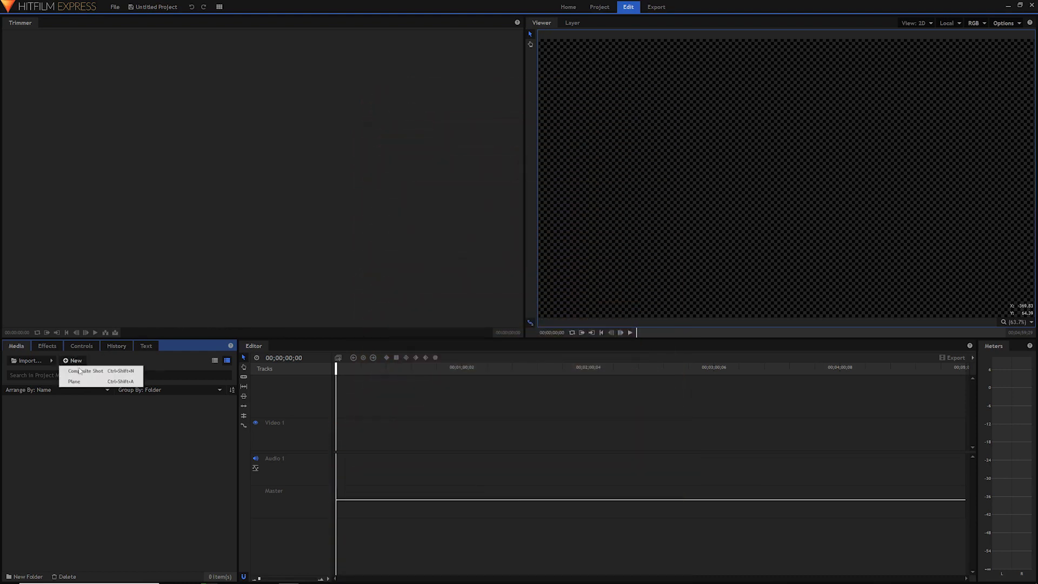
Create a new composite shot named Title with a duration of 00;00;04;00.
click(79, 368)
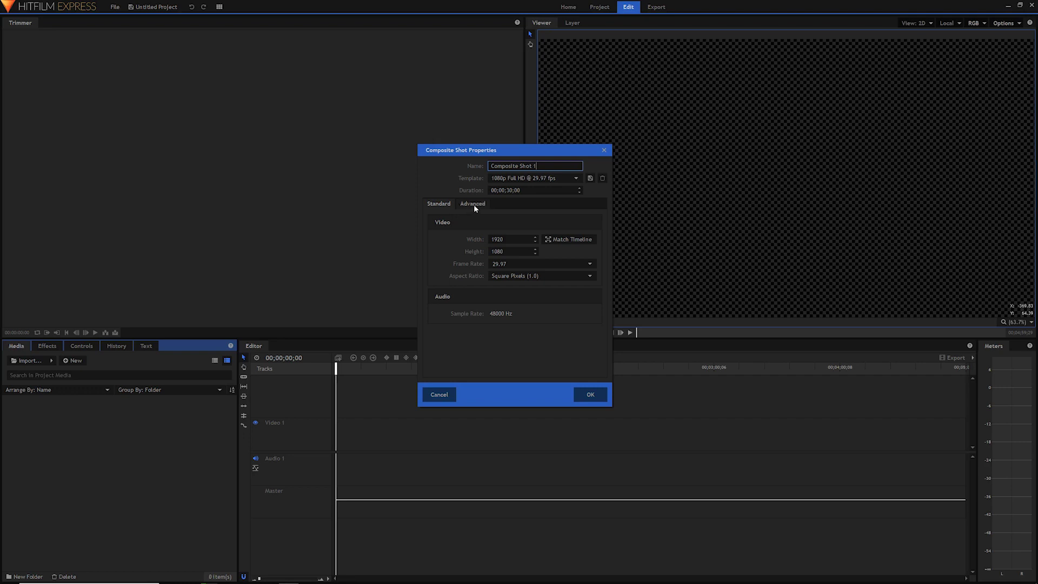
key(ctrl+a)
text(Title)
double_click(508, 190)
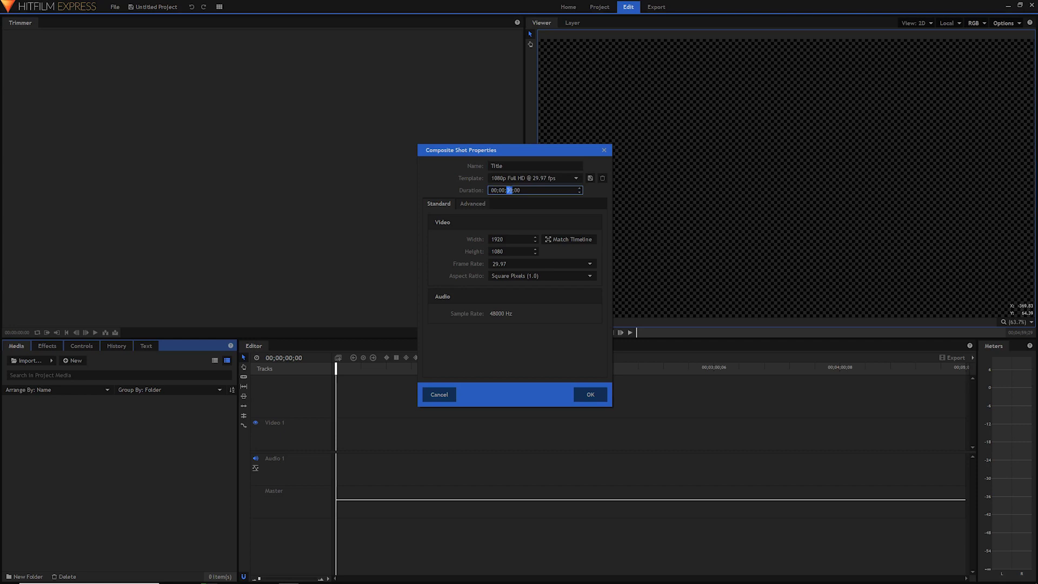
text(04)
click(590, 395)
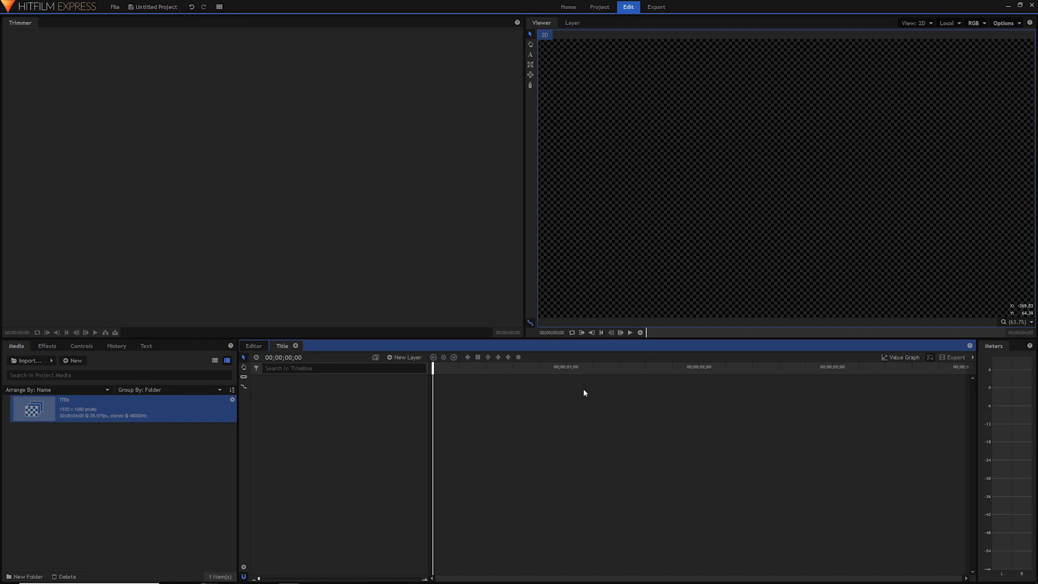
click(413, 357)
Add a text layer, type CREATE at the Viewer centre, and select all of it.
click(417, 380)
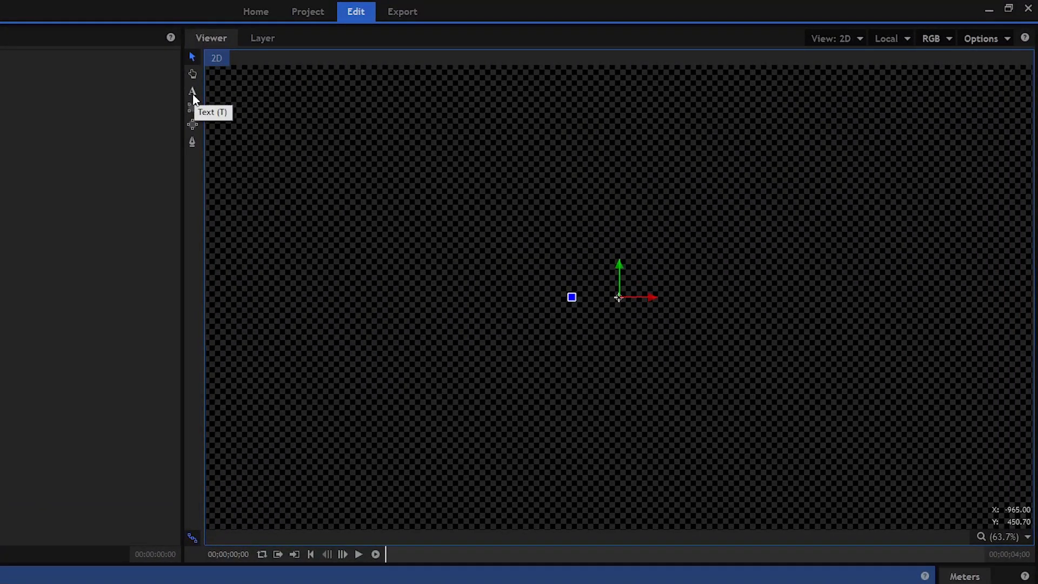
click(192, 92)
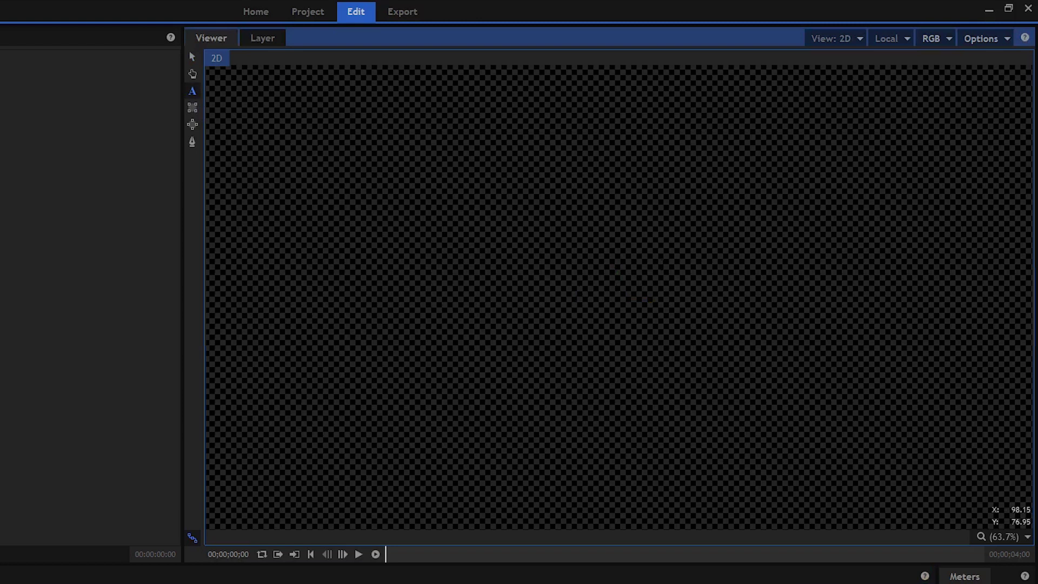
click(621, 288)
text(CREATE)
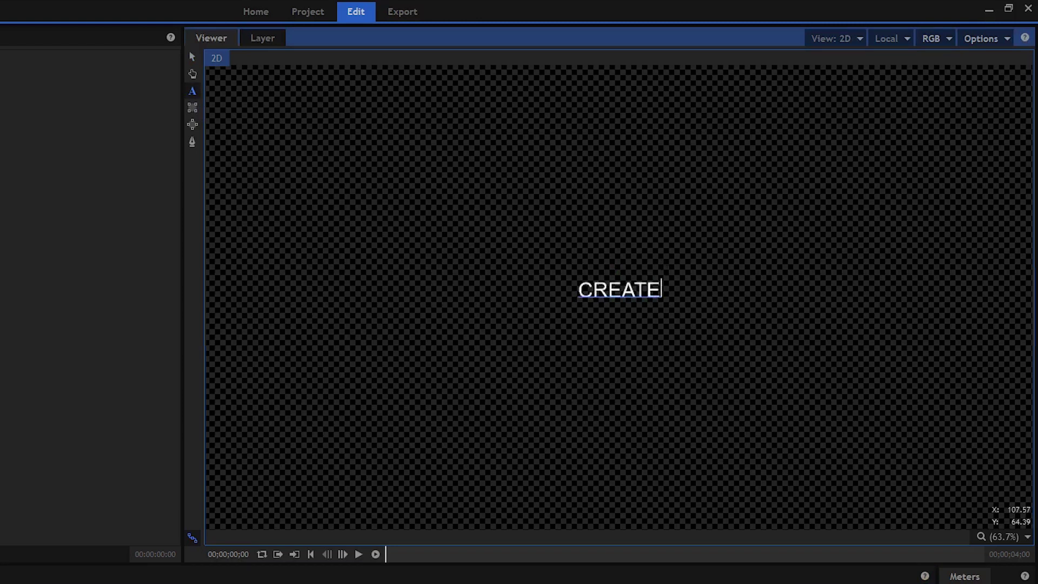
key(ctrl+a)
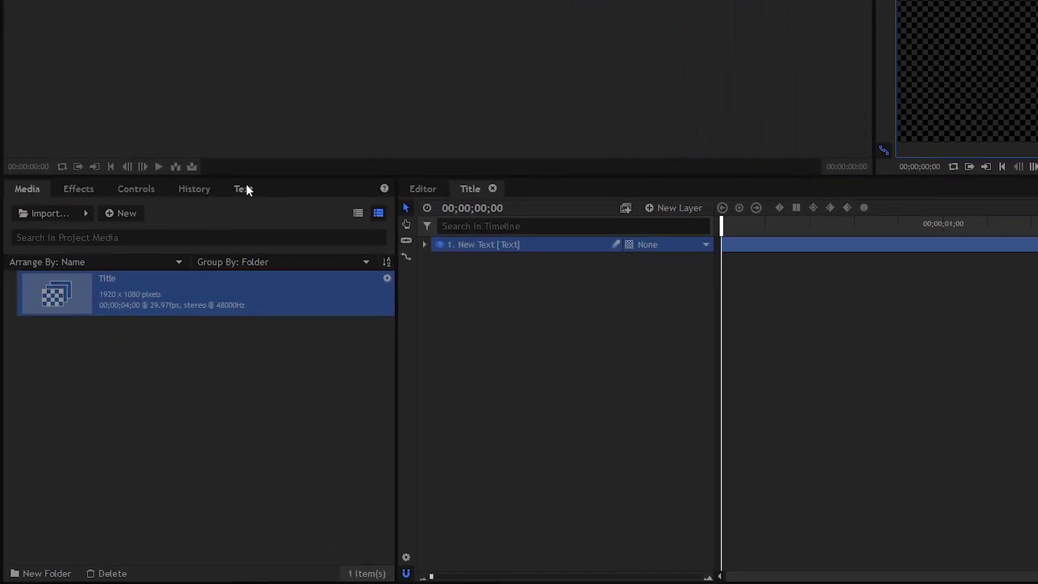
click(246, 189)
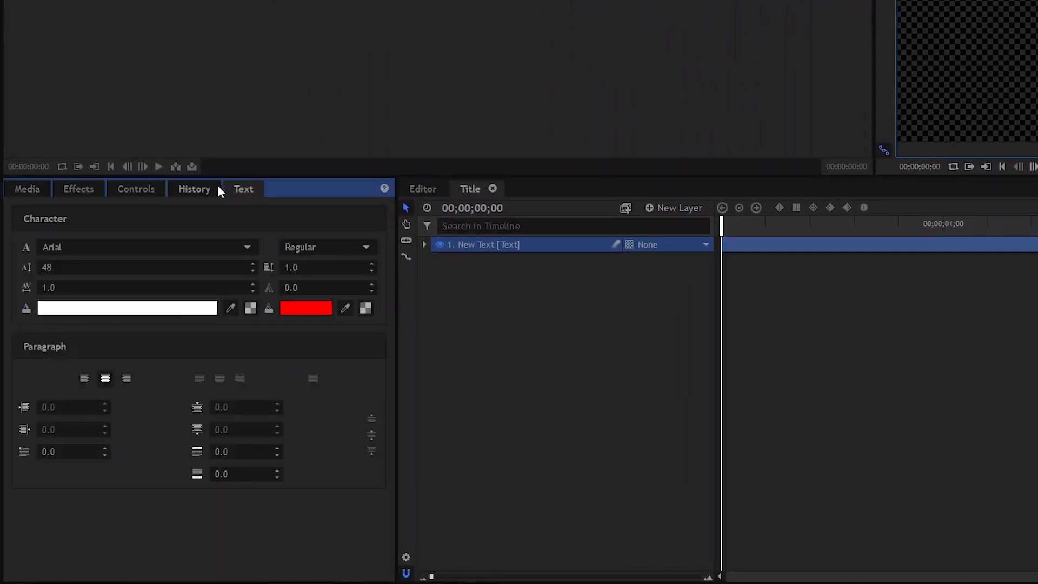
Set CREATE in Montserrat Bold at size 205 and widen letter spacing to 1.4.
click(82, 251)
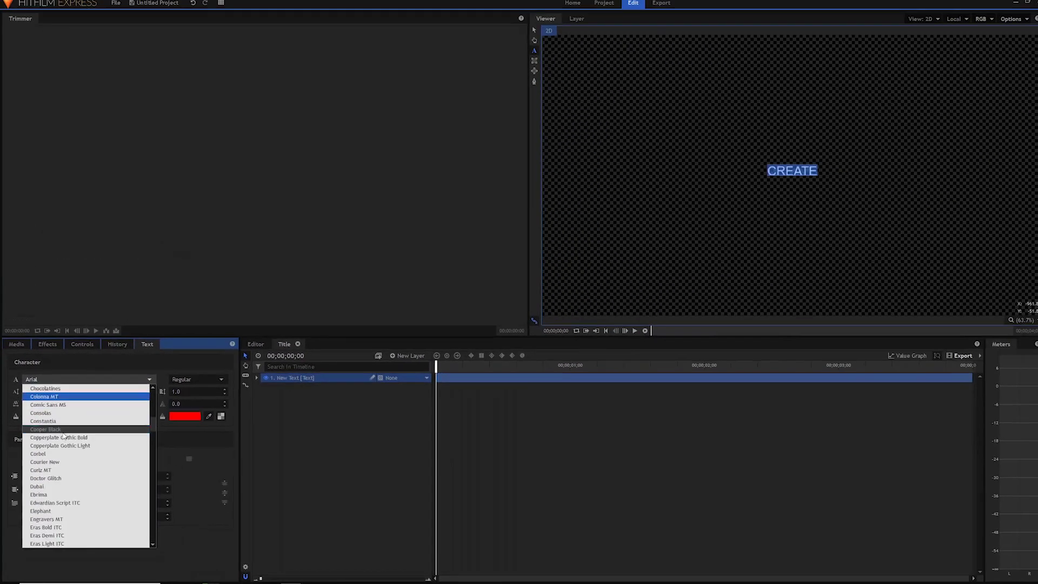
click(258, 204)
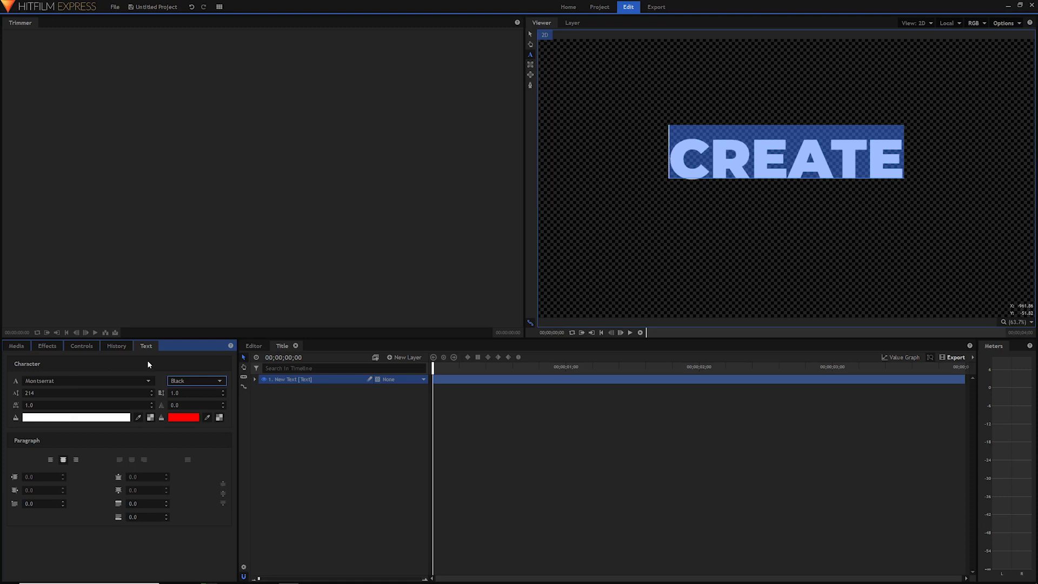
drag(54, 405, 68, 405)
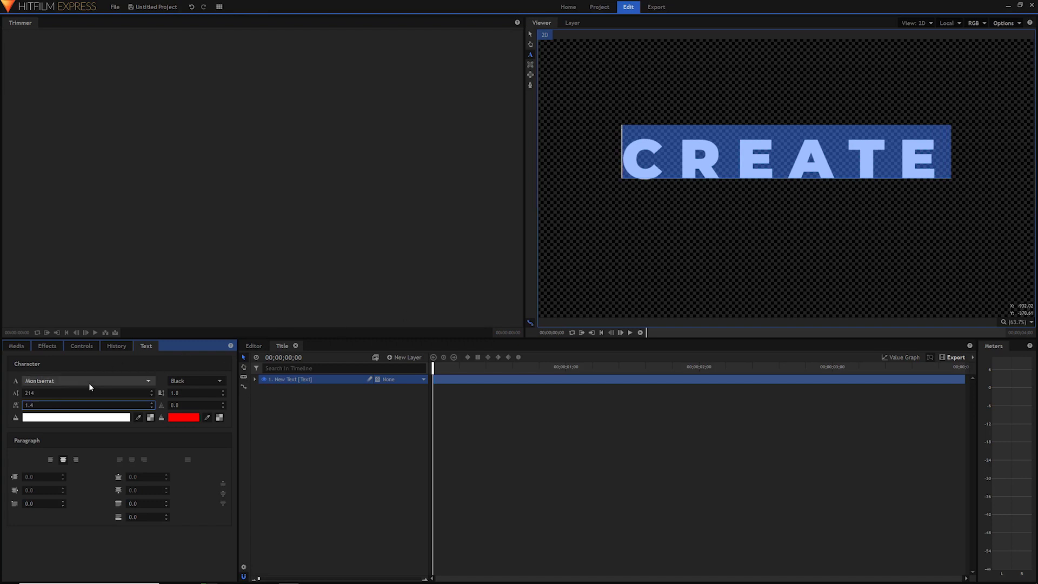
key(Escape)
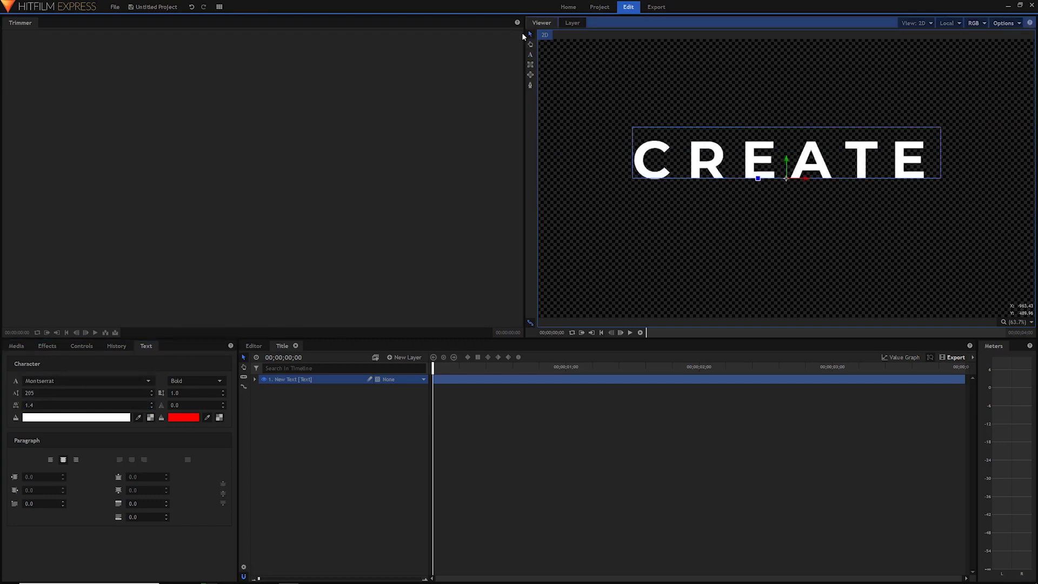
Set the CREATE layer's Transform anchor point to 0.0, 73.0.
click(81, 347)
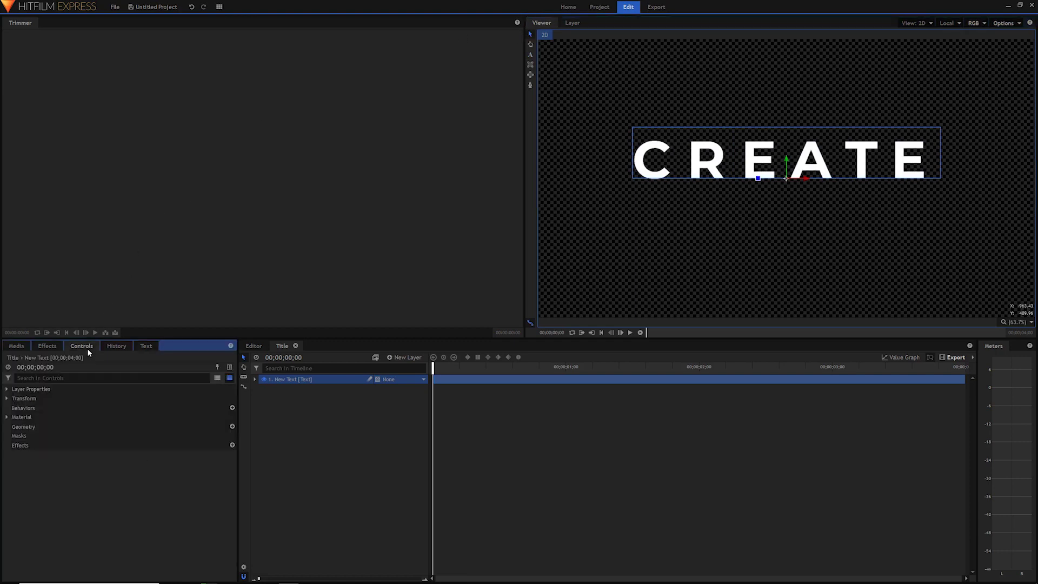
click(7, 398)
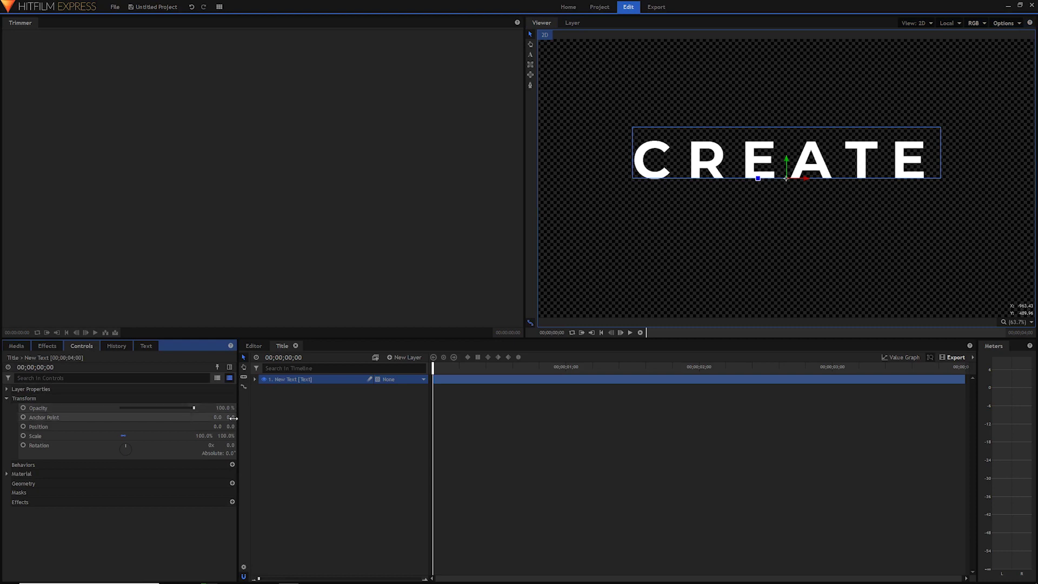
drag(230, 417, 243, 417)
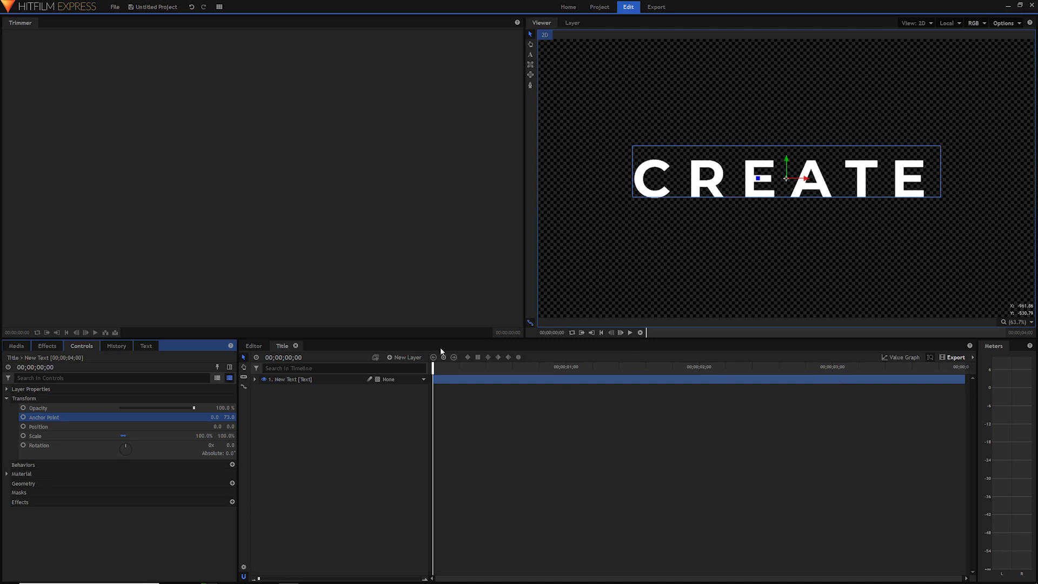
click(254, 381)
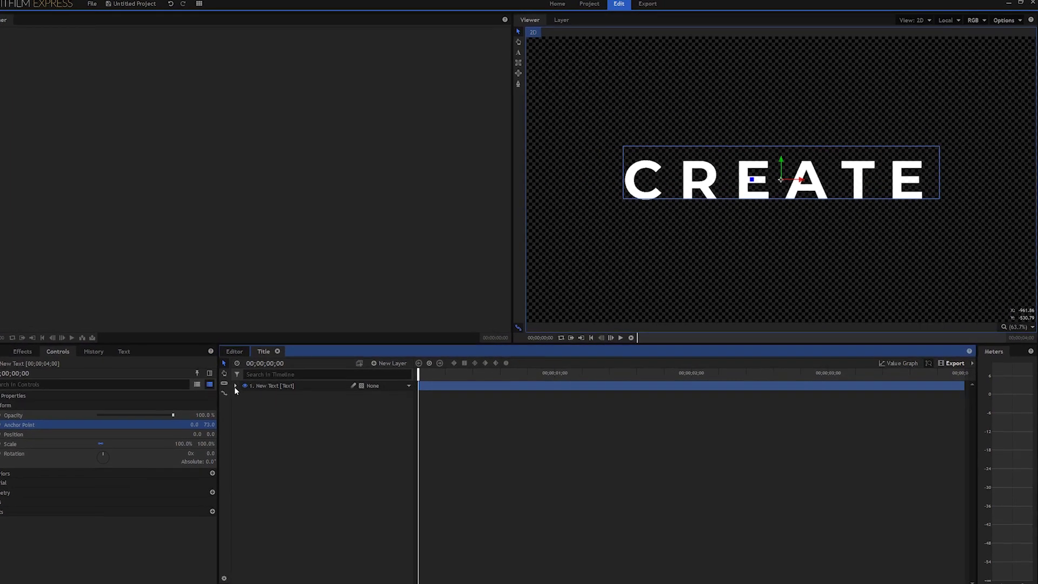
Add a Position keyframe at 00;00;01;00 with CREATE centred at 0.0, 0.0.
click(235, 386)
click(244, 396)
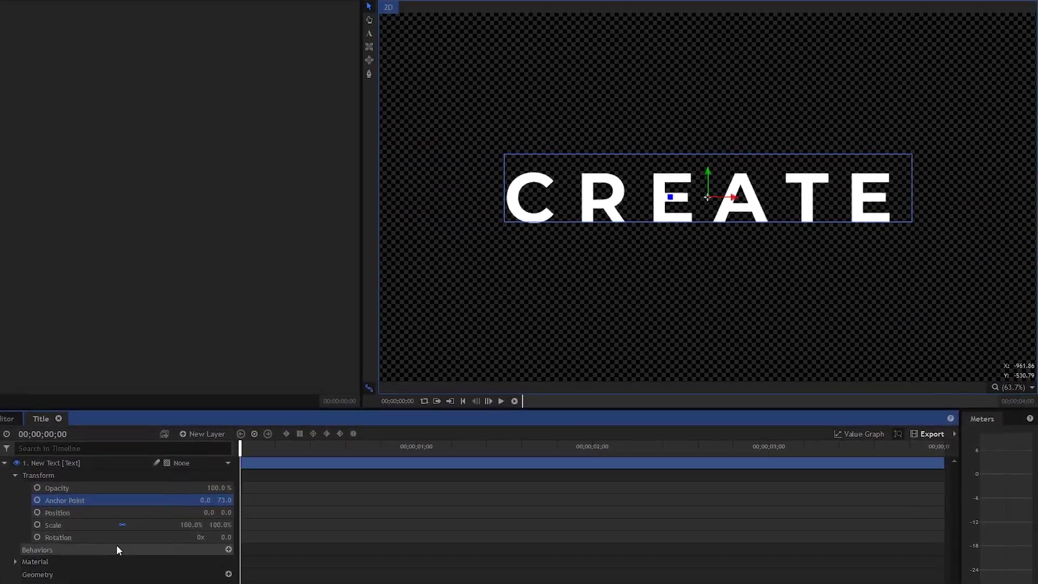
click(122, 512)
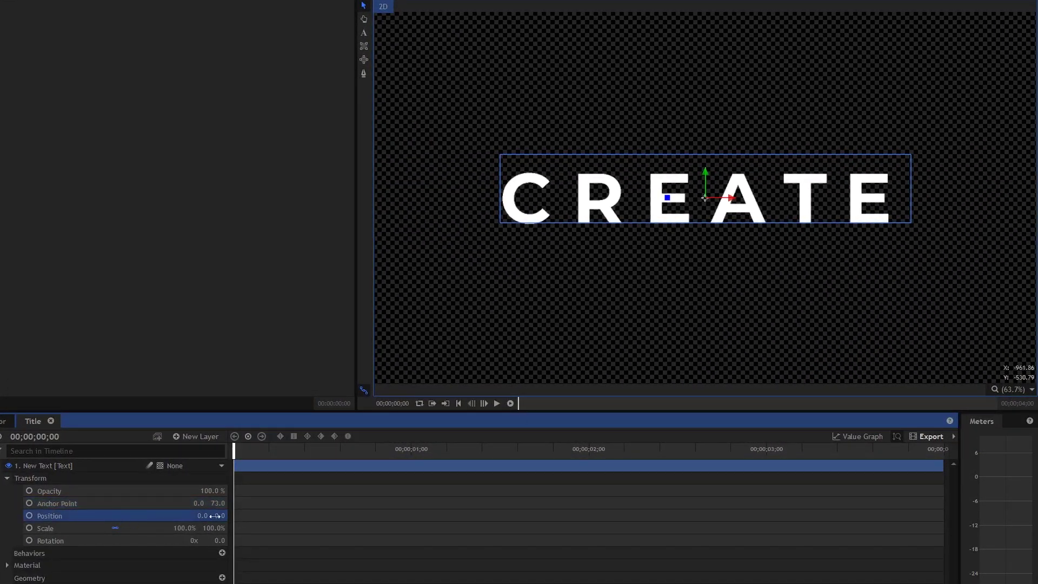
click(411, 456)
click(41, 436)
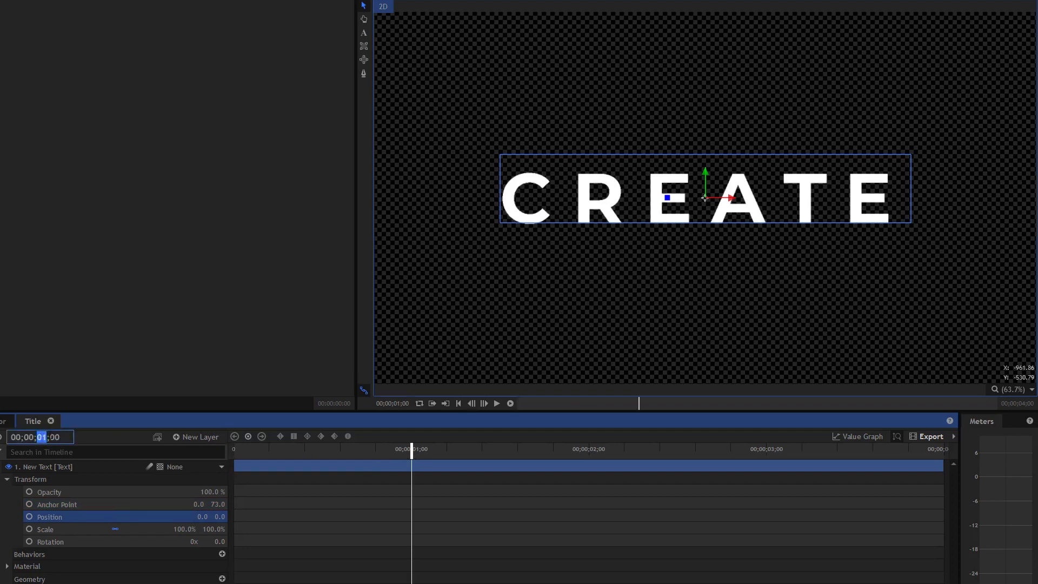
click(49, 437)
key(Return)
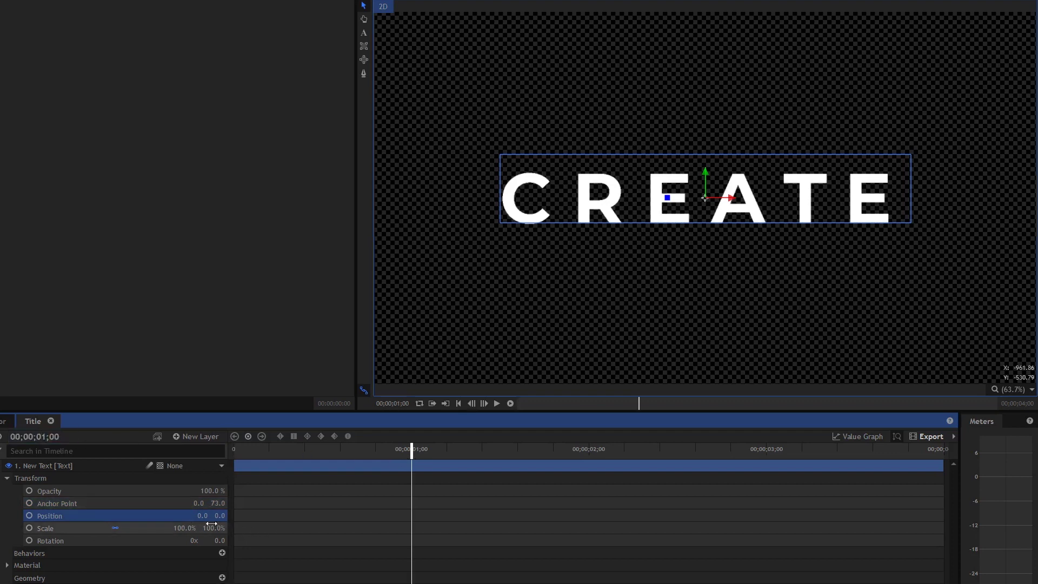
click(29, 516)
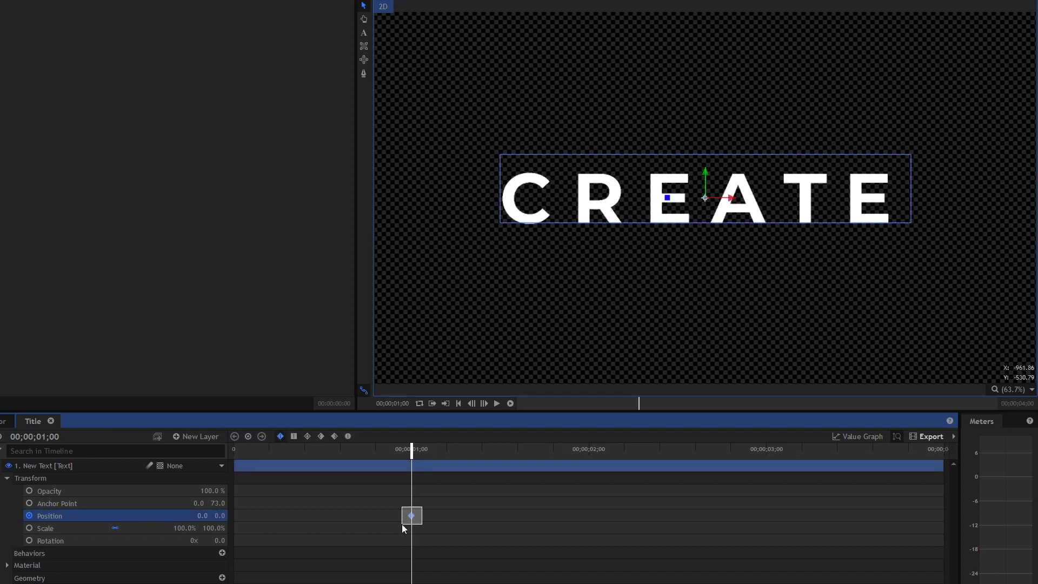
At frame zero, set Position Y to 620 so CREATE starts out of frame, then preview.
click(421, 511)
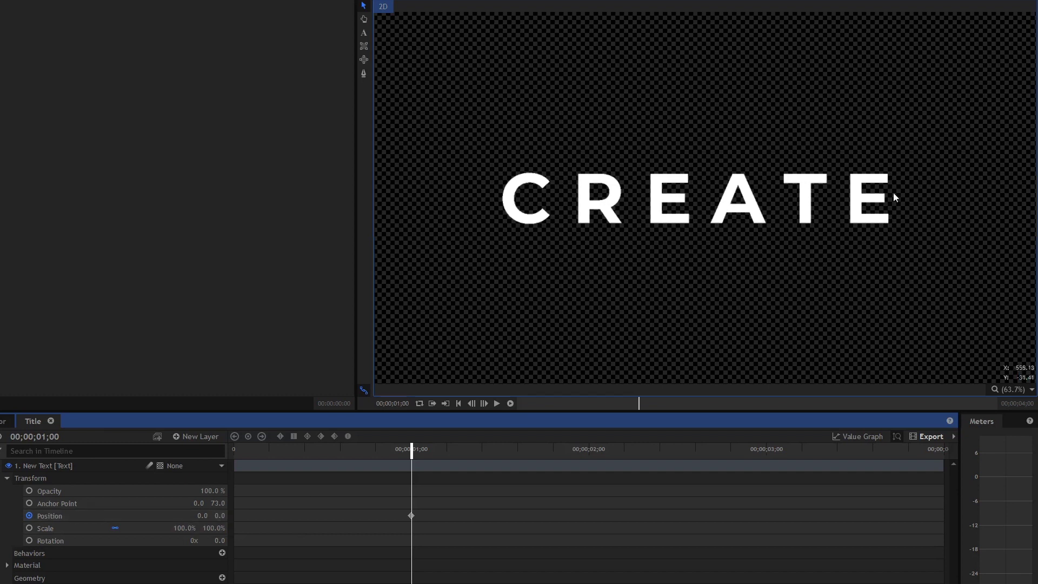
drag(414, 448, 234, 448)
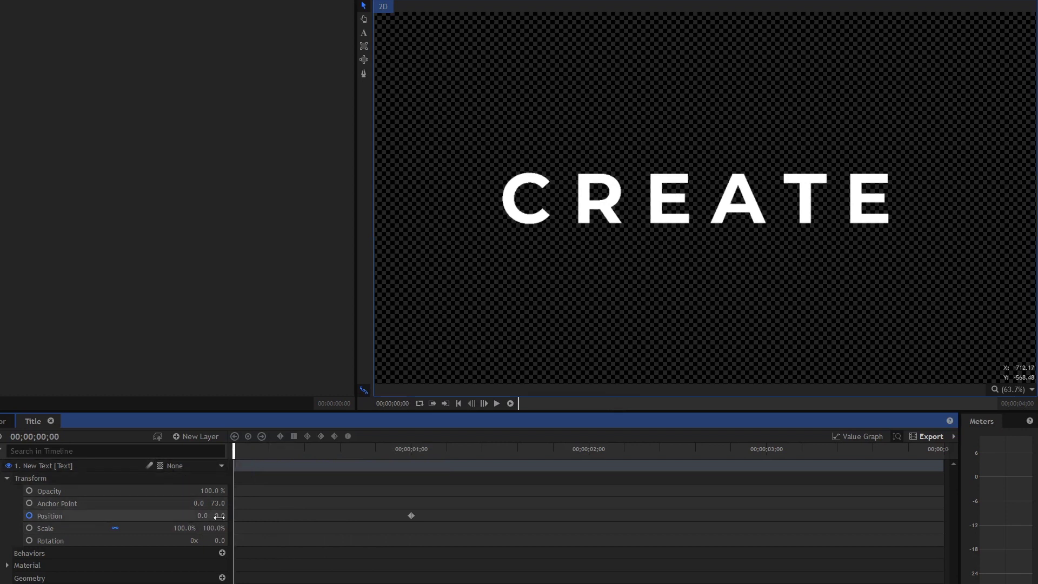
drag(219, 515, 499, 516)
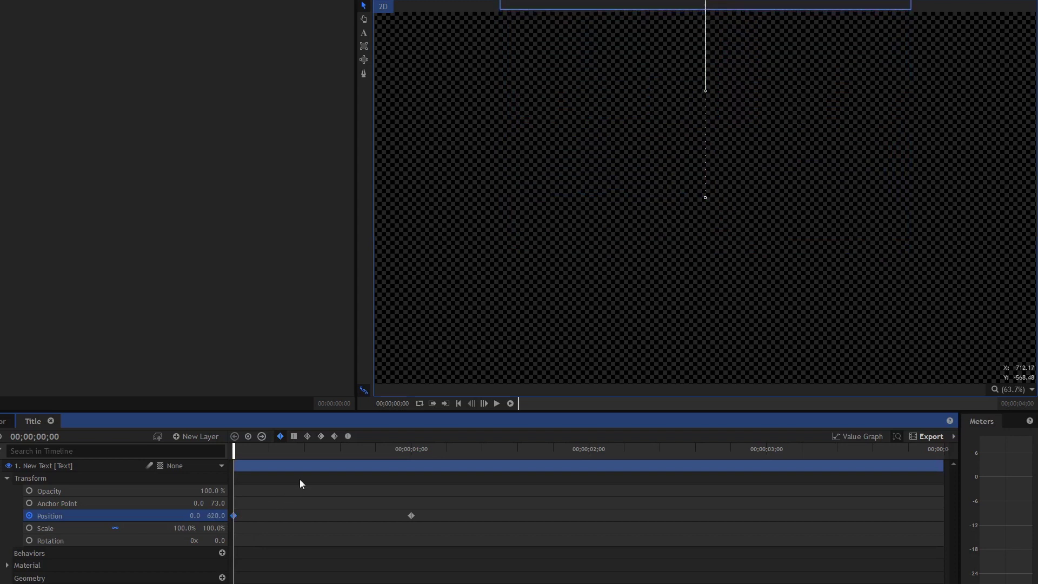
click(496, 404)
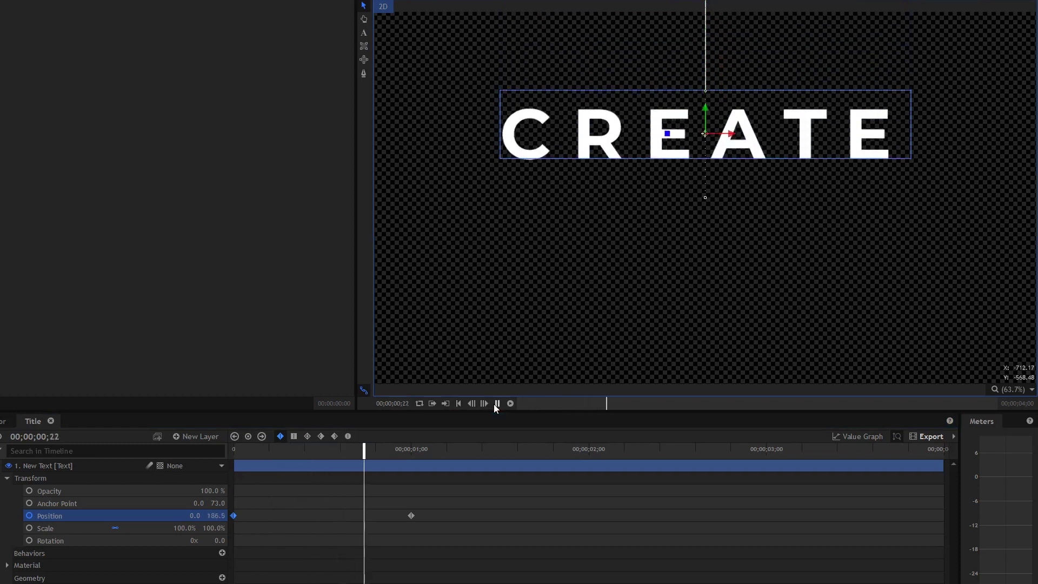
Copy the one-second Position keyframe to 00;00;02;00 so CREATE holds at centre.
click(496, 403)
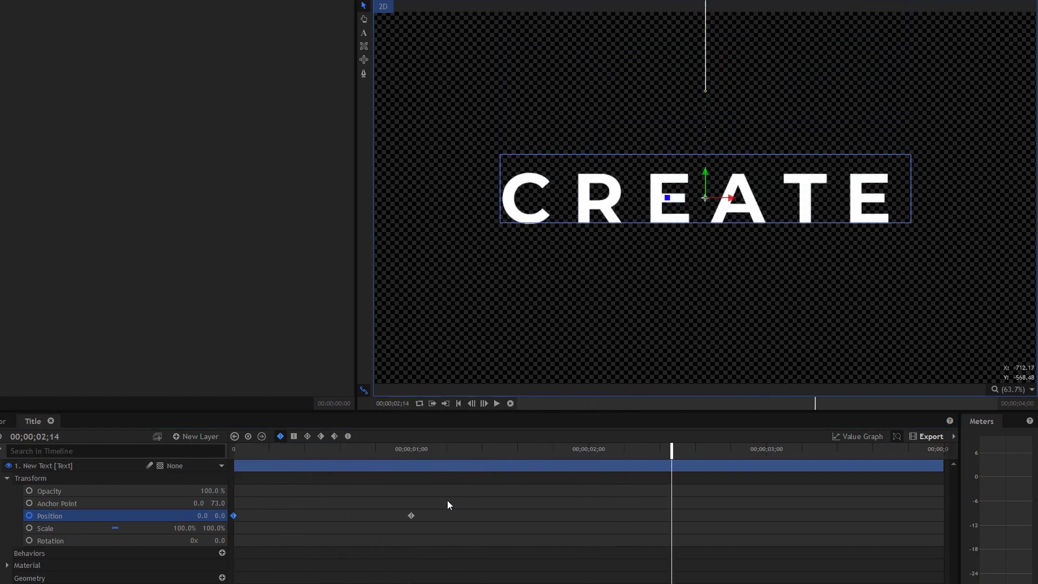
drag(434, 505, 396, 524)
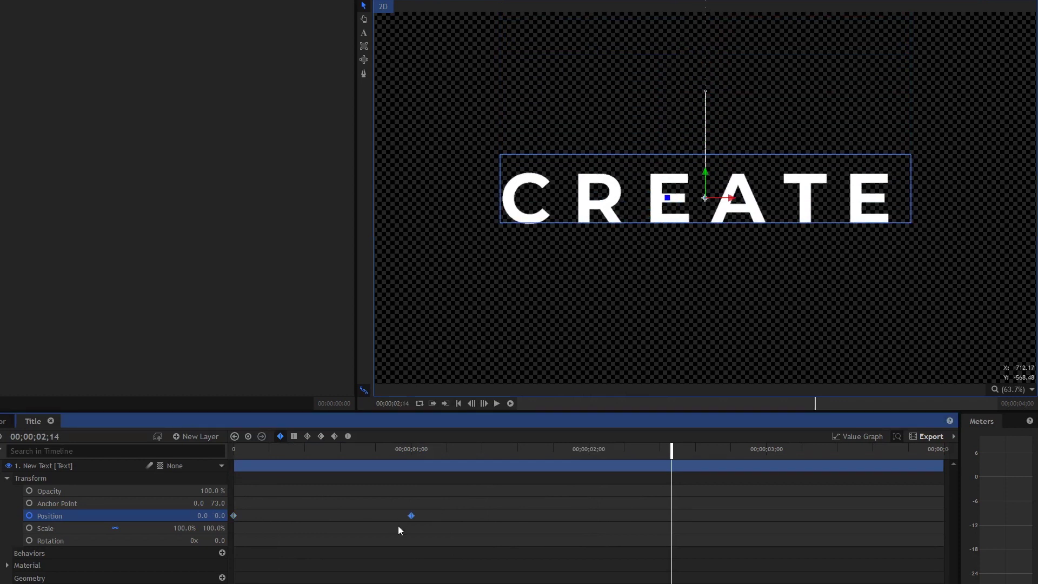
click(589, 451)
key(ctrl+v)
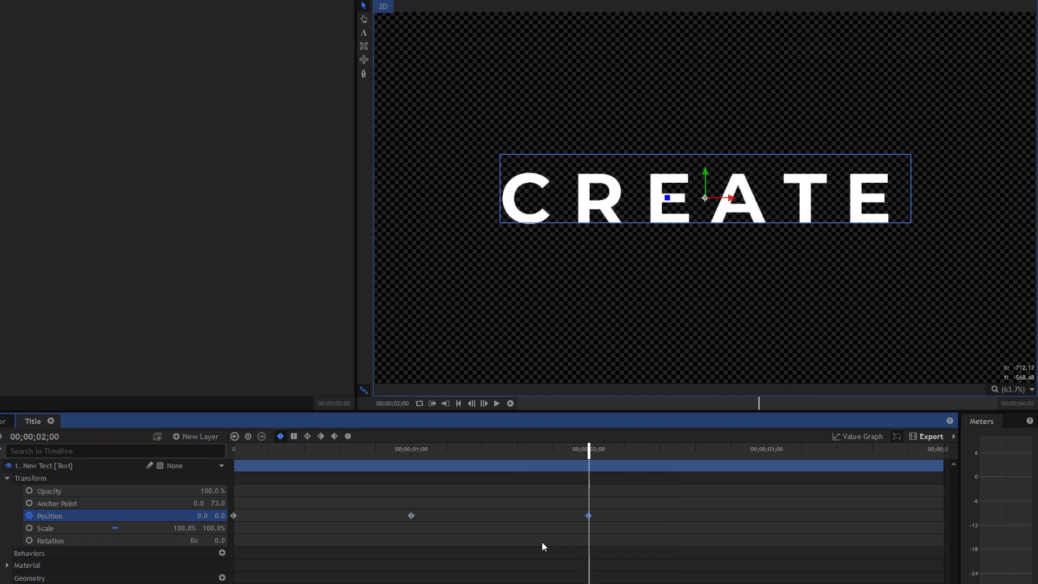
At 00;00;03;00 set Position Y to -625 so CREATE drops out of frame, then preview.
click(766, 454)
drag(221, 518, 136, 517)
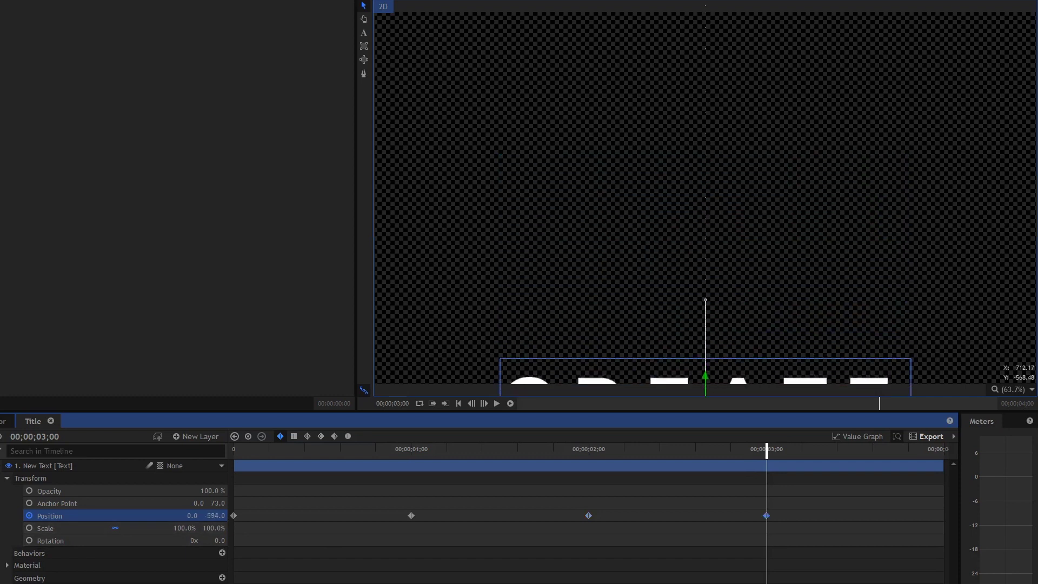
drag(215, 516, 223, 517)
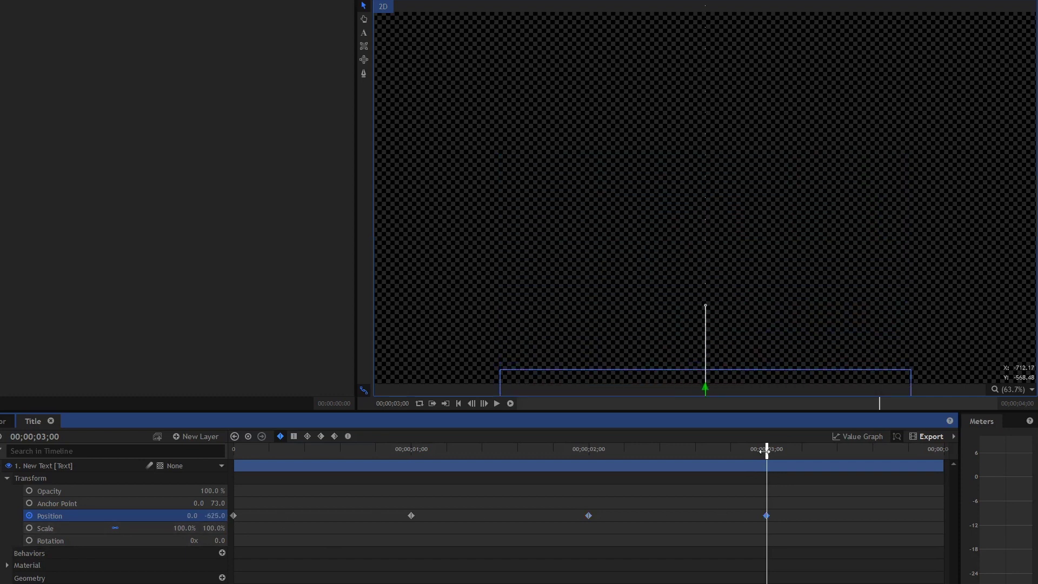
drag(765, 453, 234, 455)
key(space)
key(space)
click(476, 449)
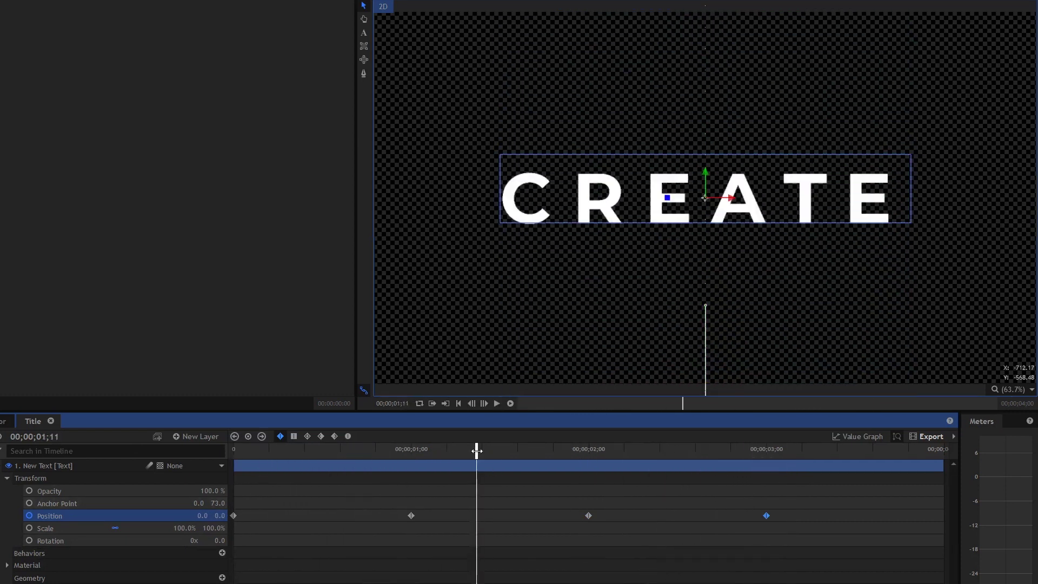
Convert all four Position keyframes to Manual Bezier and play the result.
drag(832, 501, 182, 546)
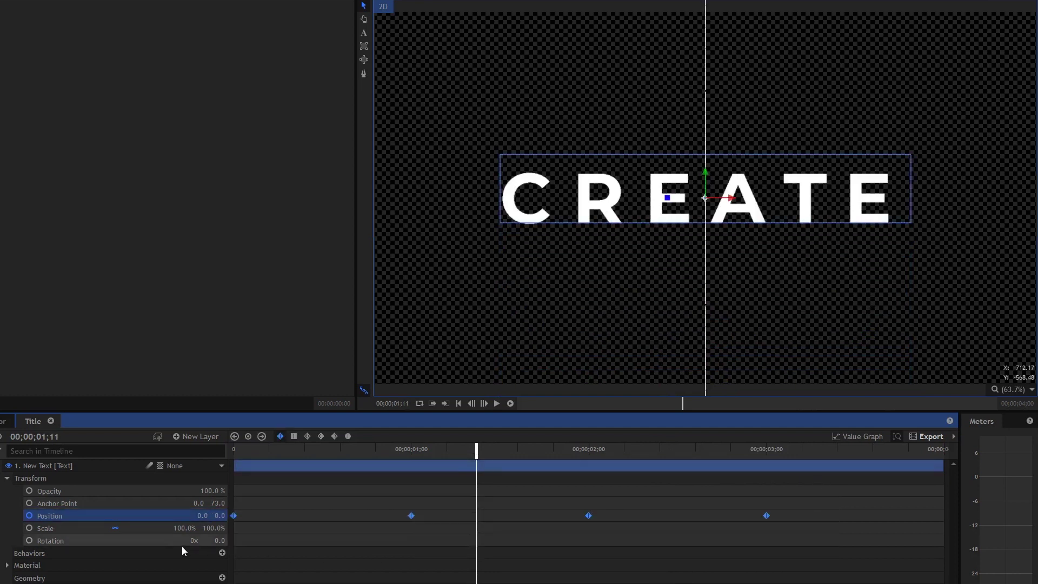
click(349, 437)
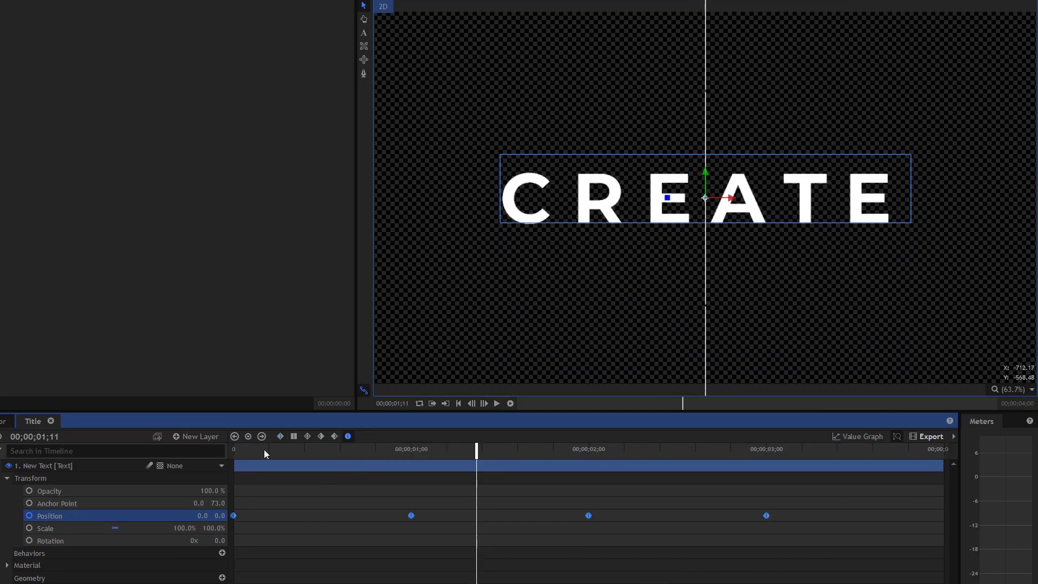
drag(264, 449, 197, 455)
key(space)
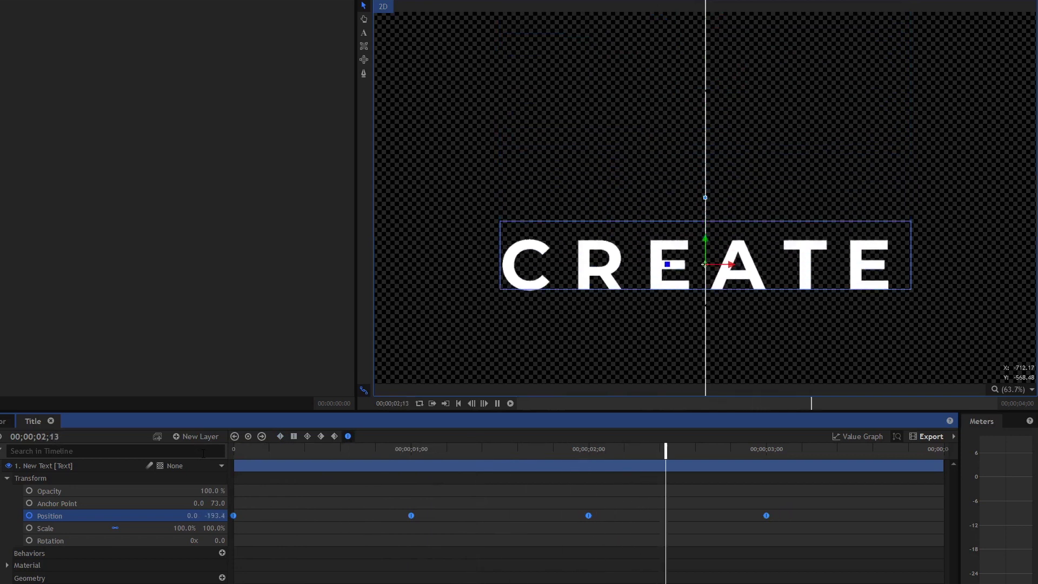
key(space)
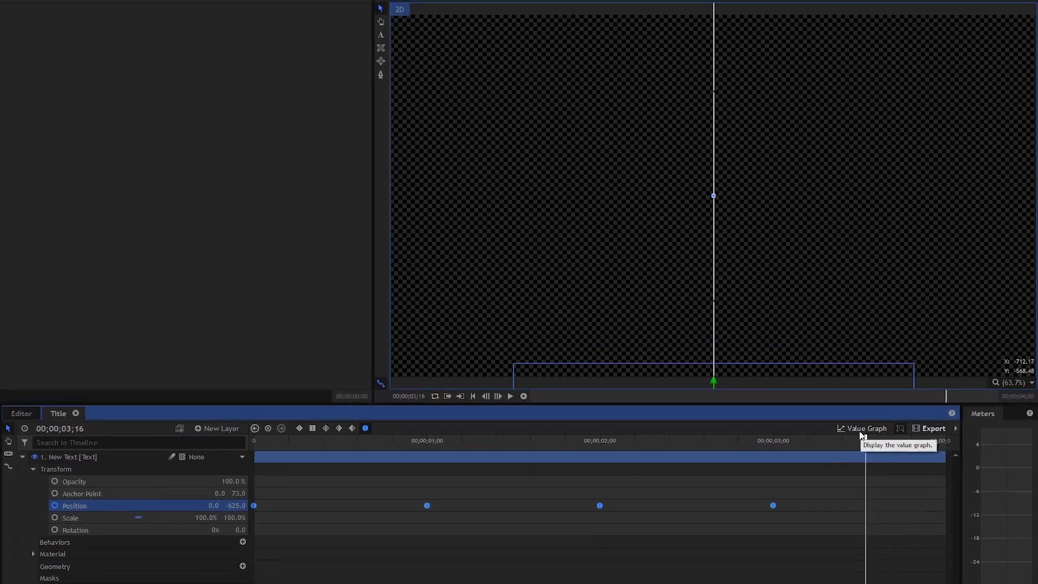
click(857, 438)
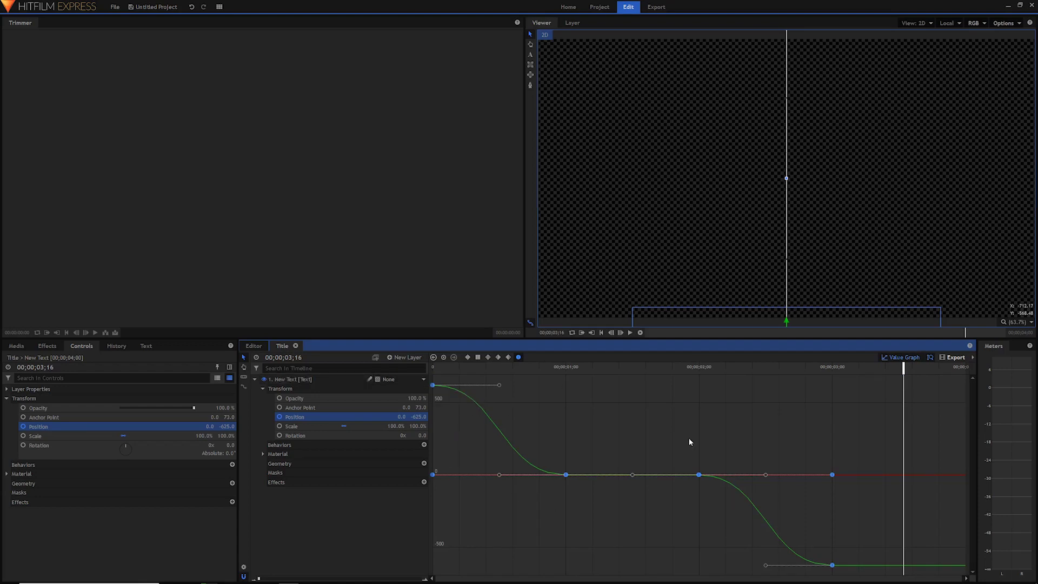
Step through the Anchor Point and Scale curves, ending on CREATE's Position value-graph curves.
click(310, 410)
click(308, 417)
click(305, 427)
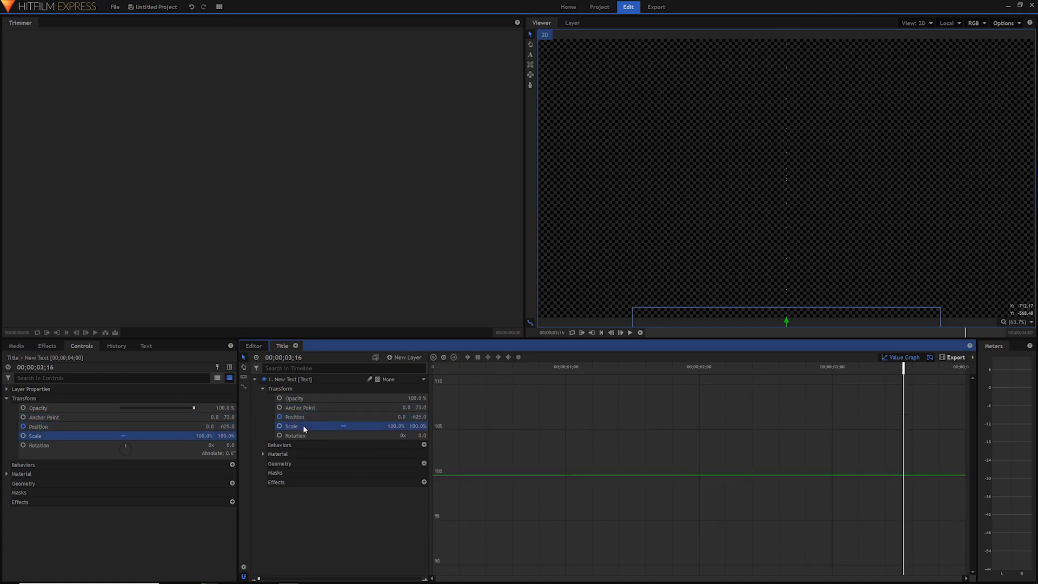
click(303, 419)
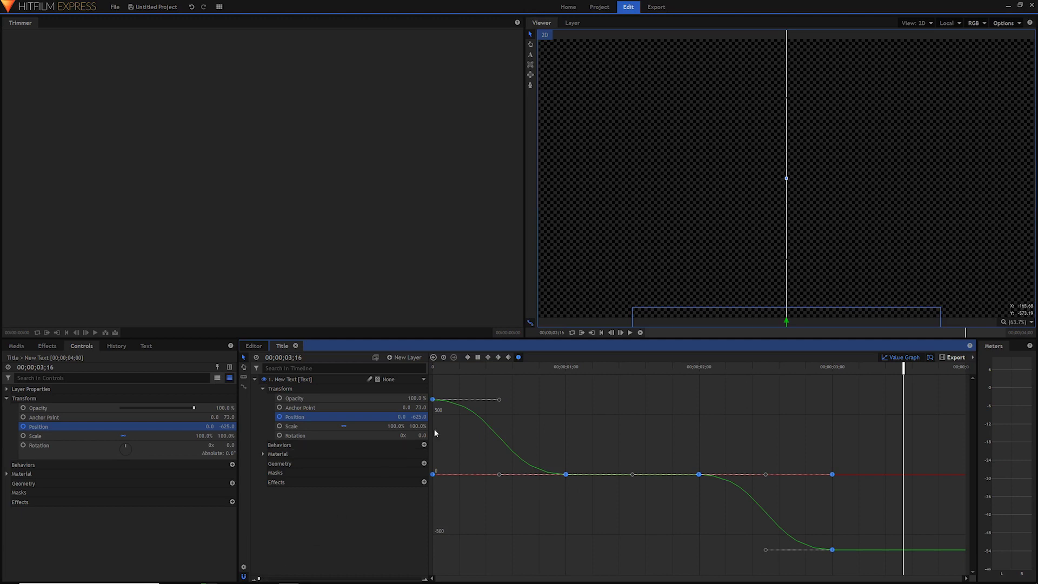
Zoom the graph to the first second and drag Bezier handles to steepen the entrance.
click(489, 369)
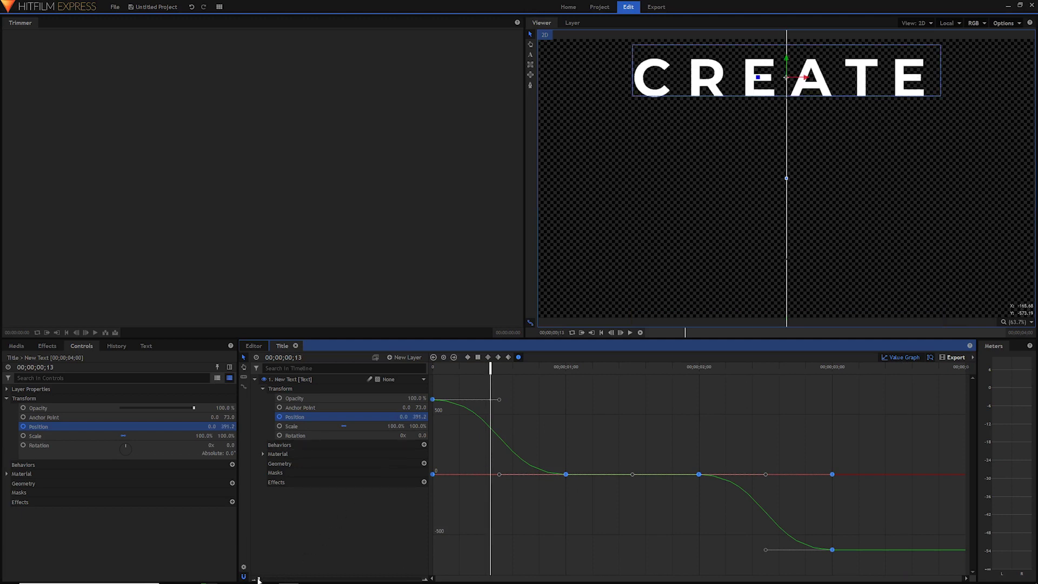
drag(259, 578, 366, 568)
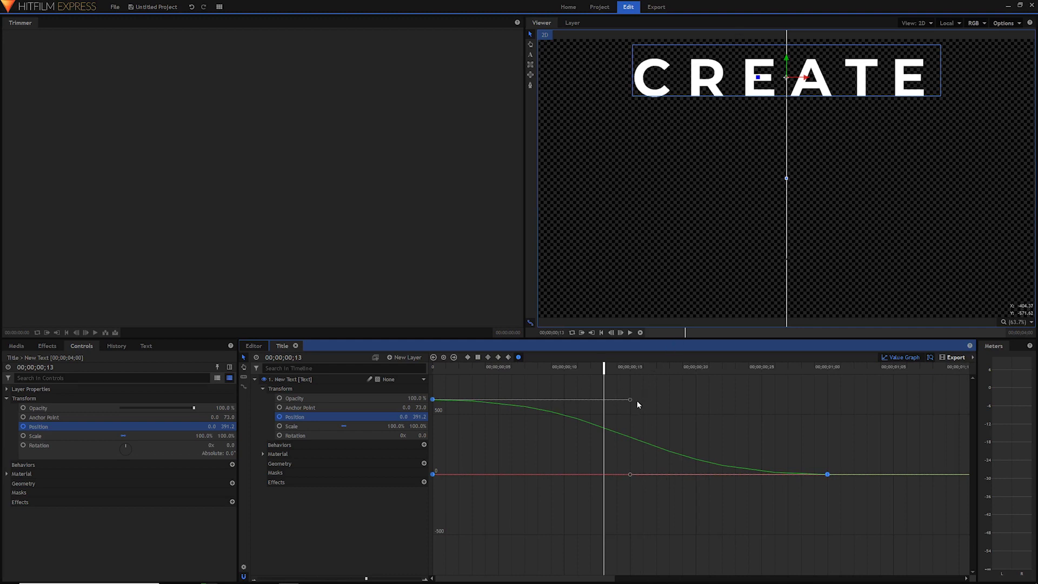
drag(632, 401, 427, 324)
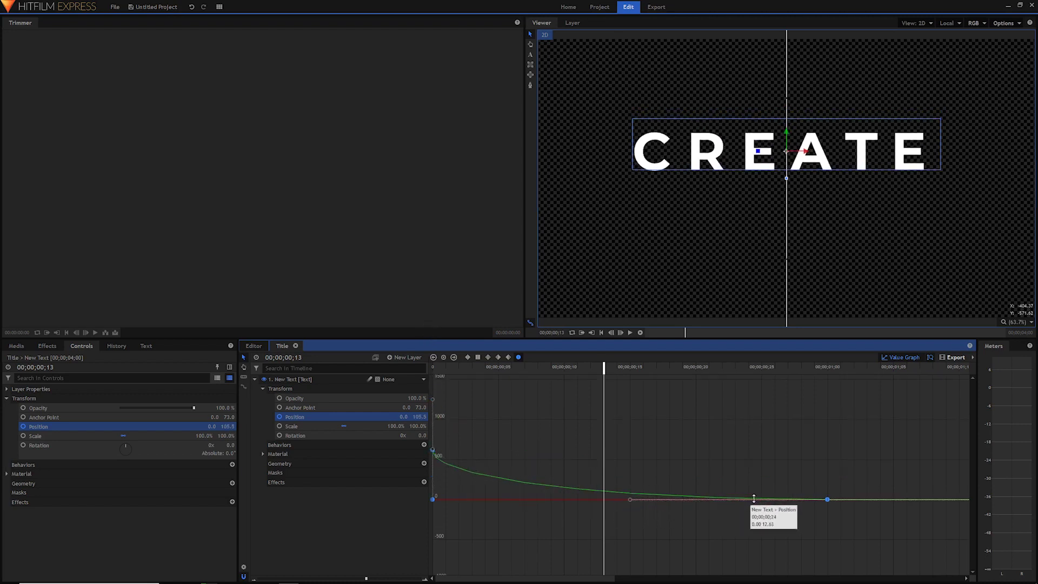
drag(631, 500, 534, 496)
Preview the entrance, then steepen the initial drop and lengthen the ease into one second.
key(Home)
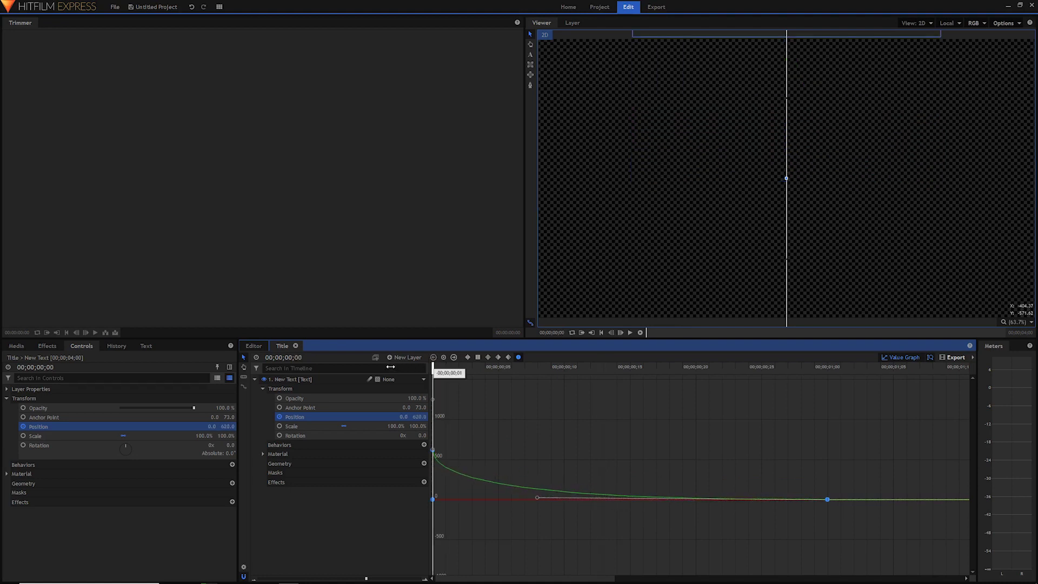
key(space)
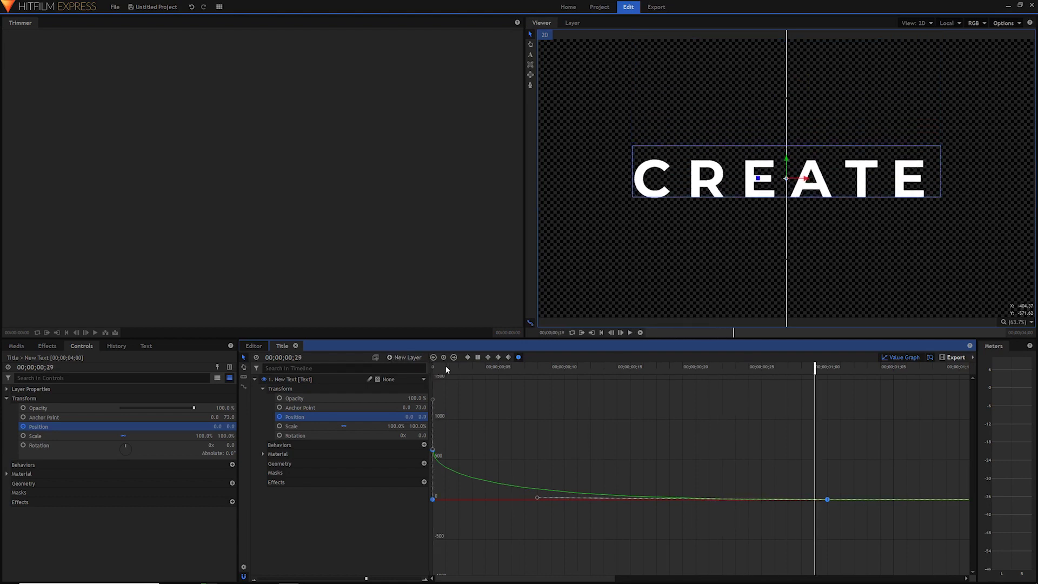
key(space)
key(space)
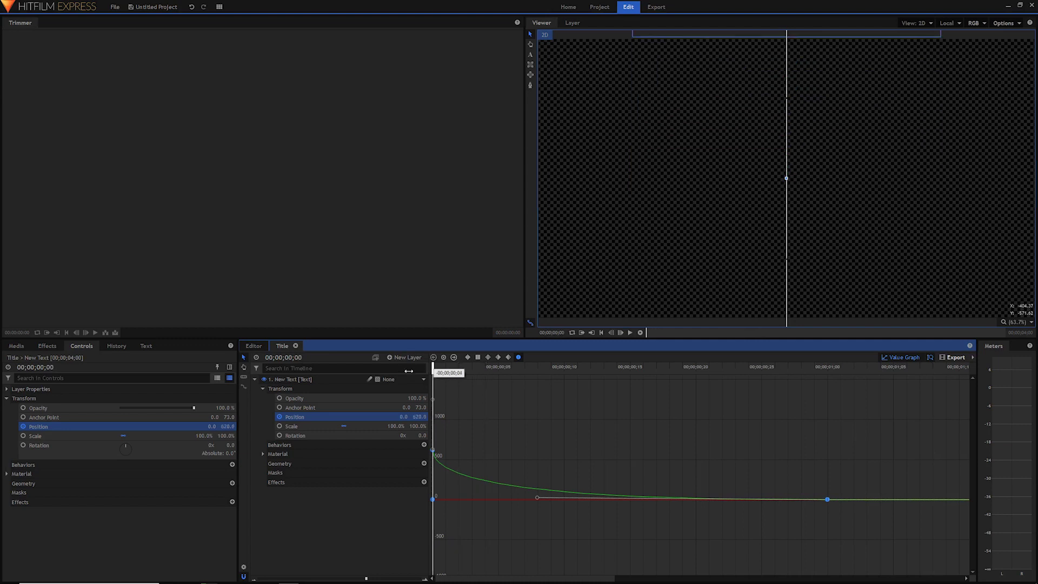
key(space)
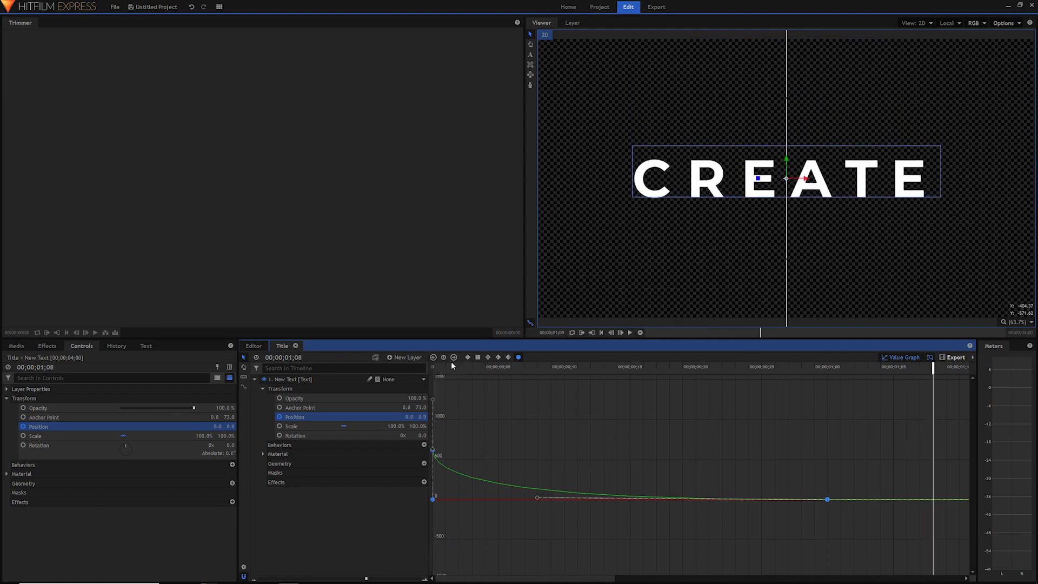
mouse_move(438, 447)
mouse_down()
mouse_move(454, 437)
mouse_move(425, 454)
mouse_up()
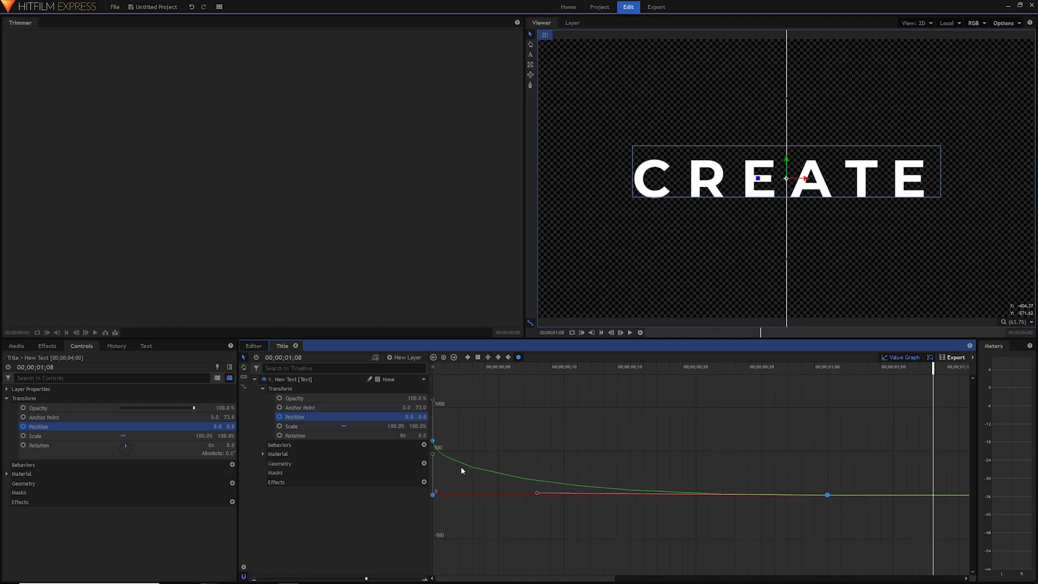
drag(537, 493, 616, 494)
Reshape the exit curve so CREATE lingers after two seconds, then accelerates to -625.
click(460, 369)
key(space)
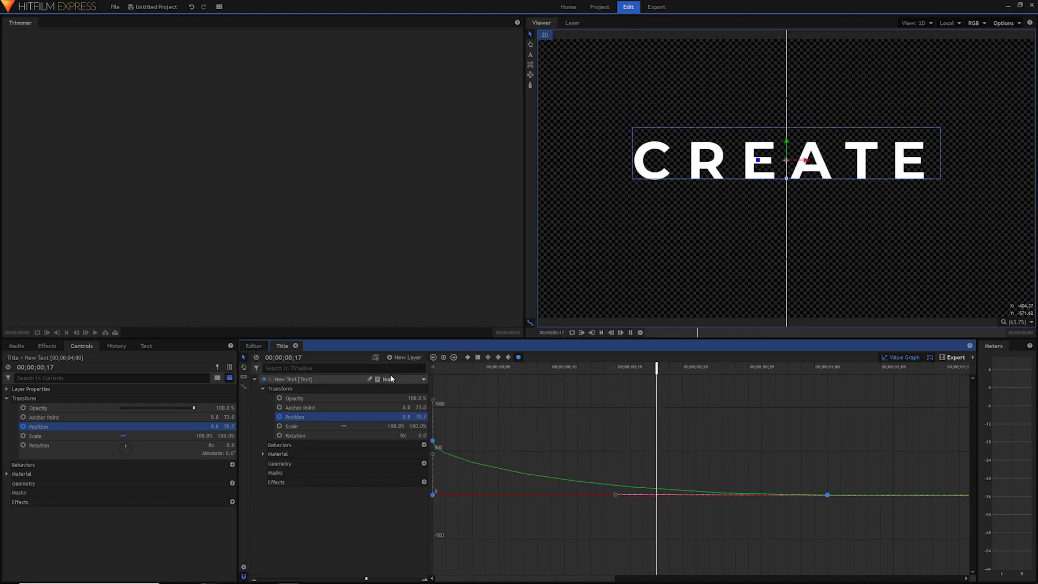
key(space)
drag(366, 579, 264, 575)
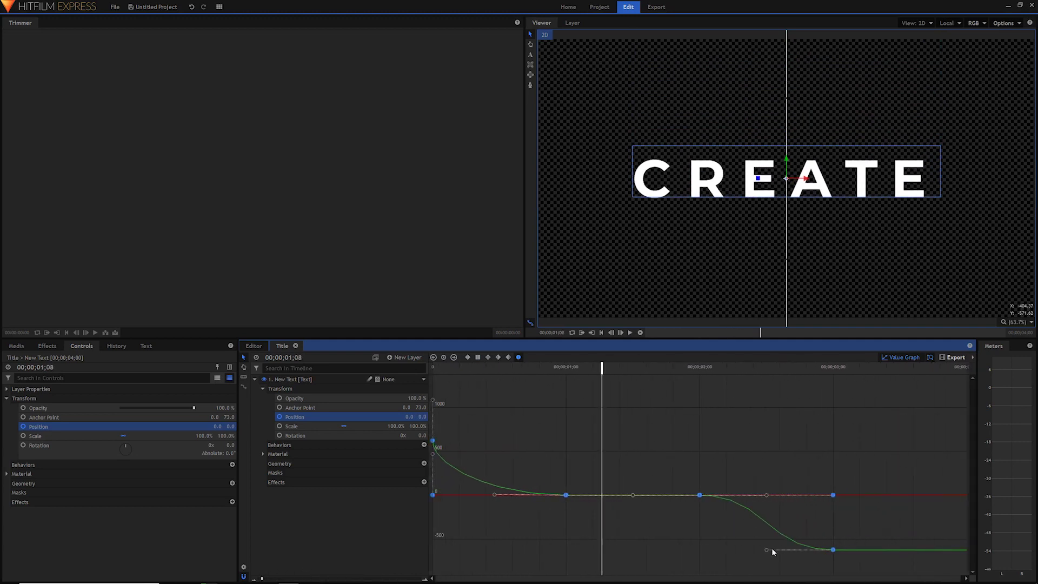
drag(766, 552, 835, 581)
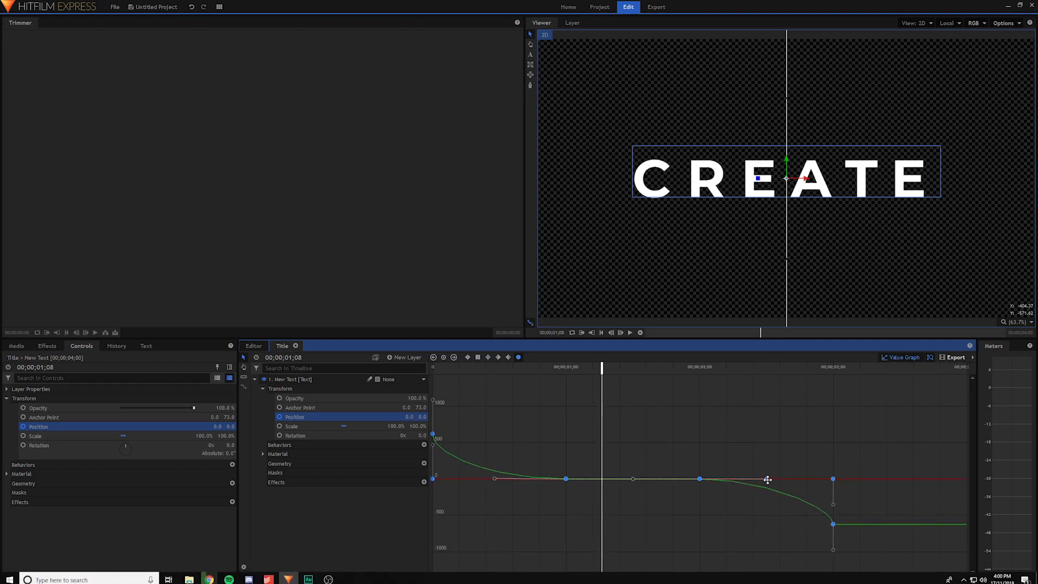
drag(768, 480, 791, 479)
key(space)
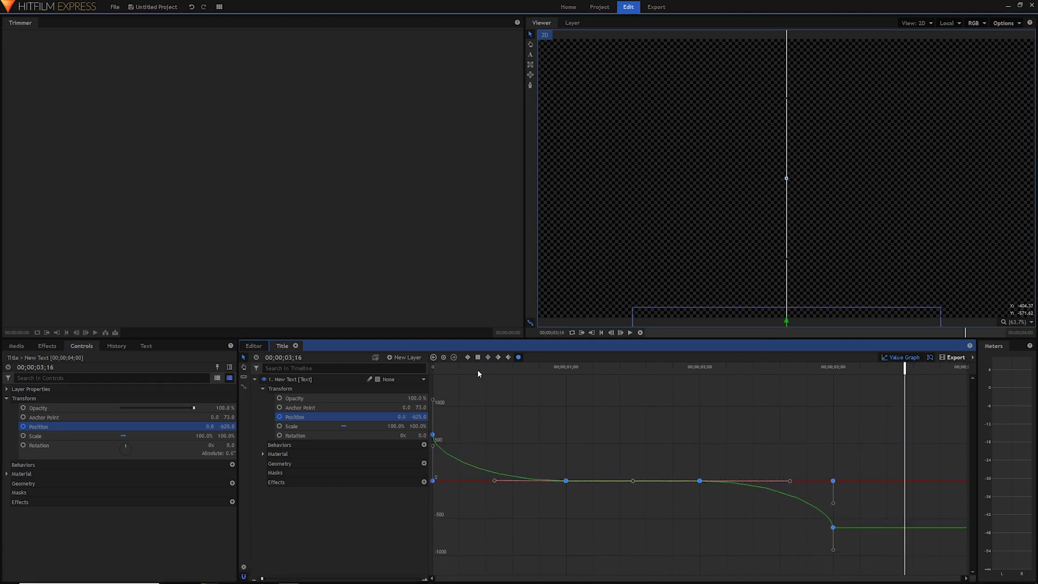
click(454, 368)
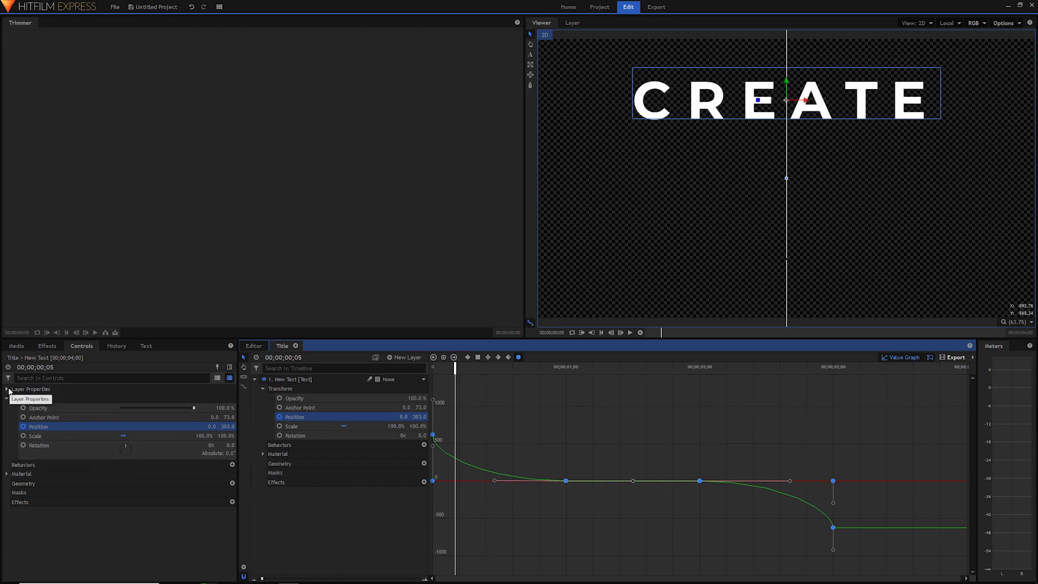
click(7, 389)
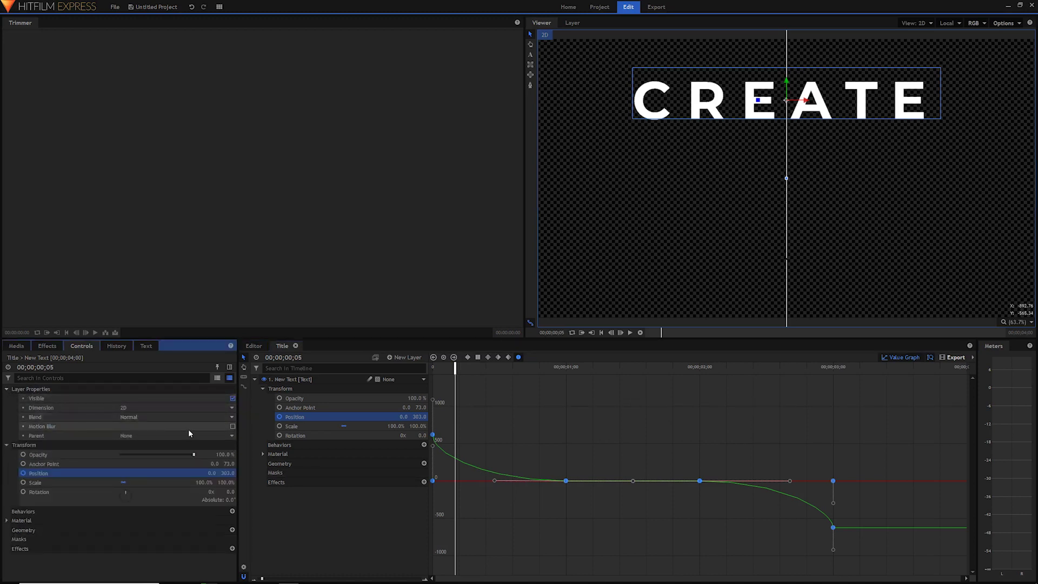
Enable Motion Blur on the CREATE layer and preview the blurred slide-in.
click(233, 426)
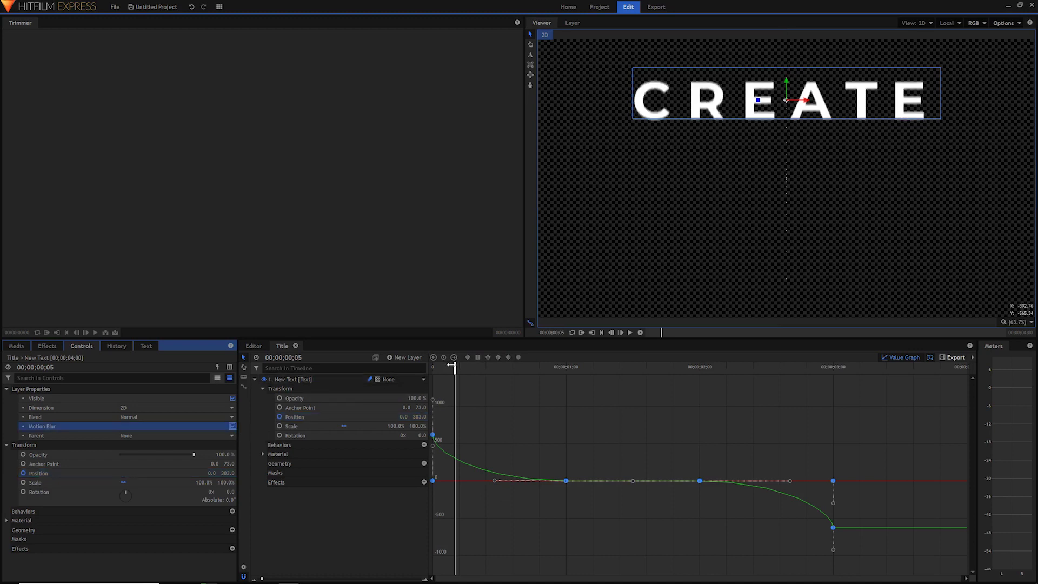
drag(451, 366, 437, 367)
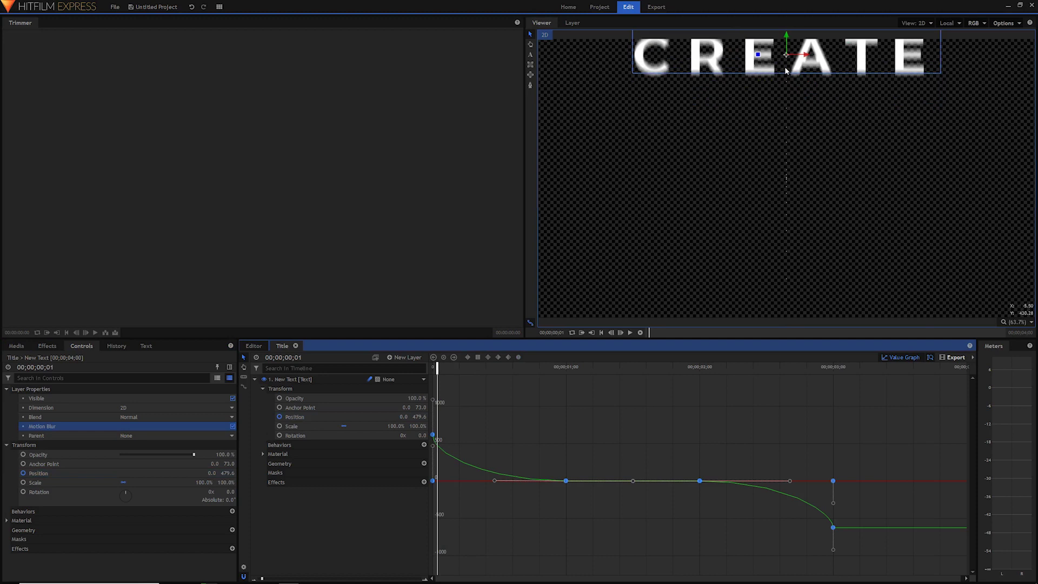
key(space)
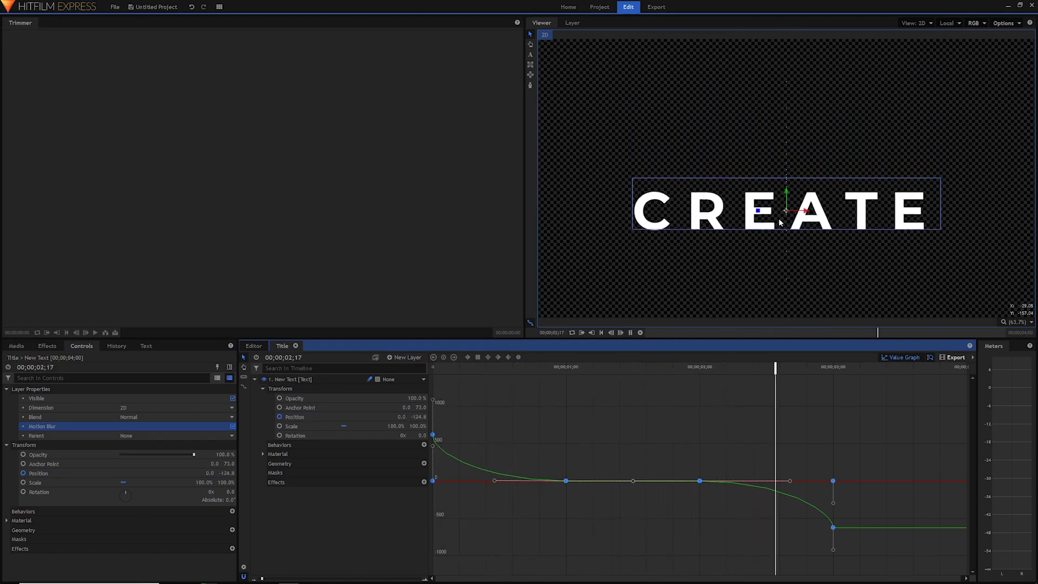
key(space)
drag(604, 366, 566, 366)
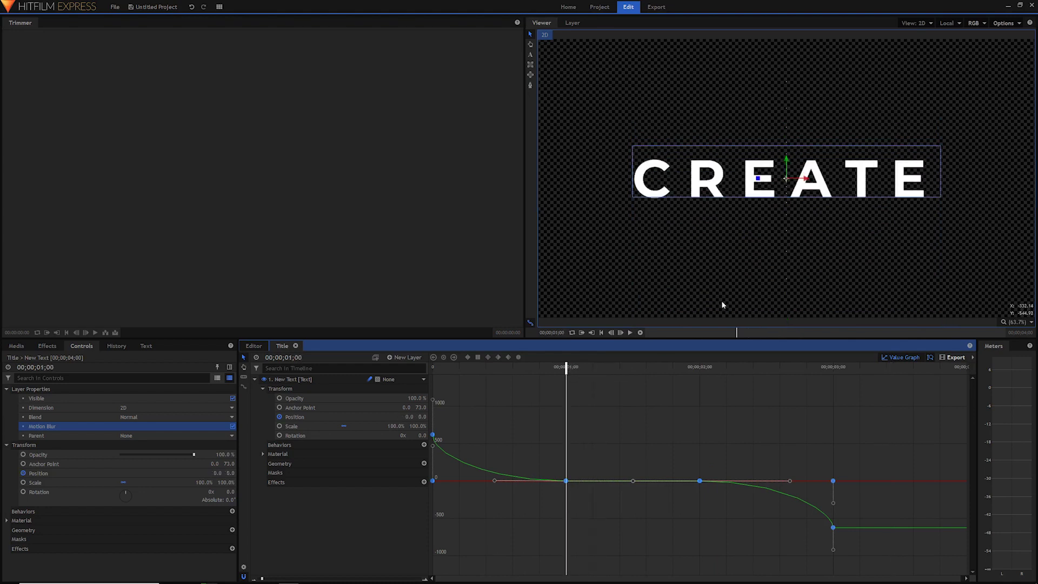
Turn off the value graph to show keyframe rows, and rename the New Text layer to 'C'.
click(910, 360)
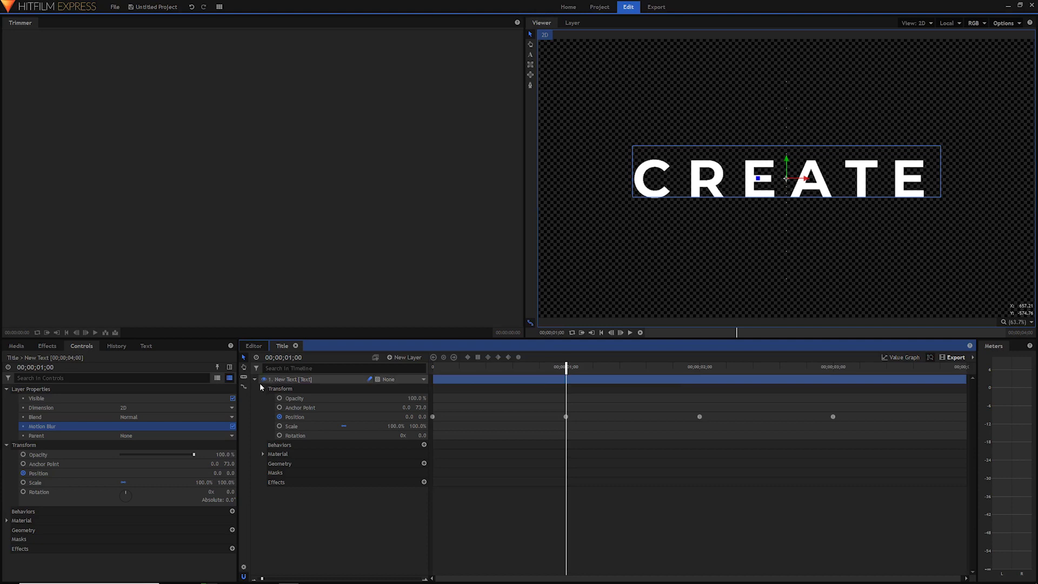
click(292, 380)
right_click(292, 387)
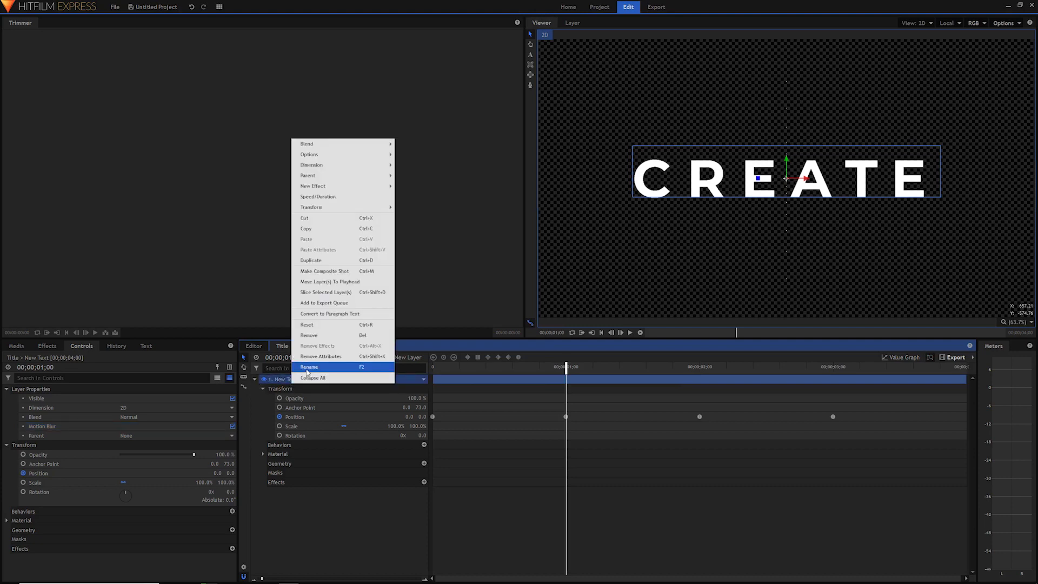
click(305, 364)
text(C)
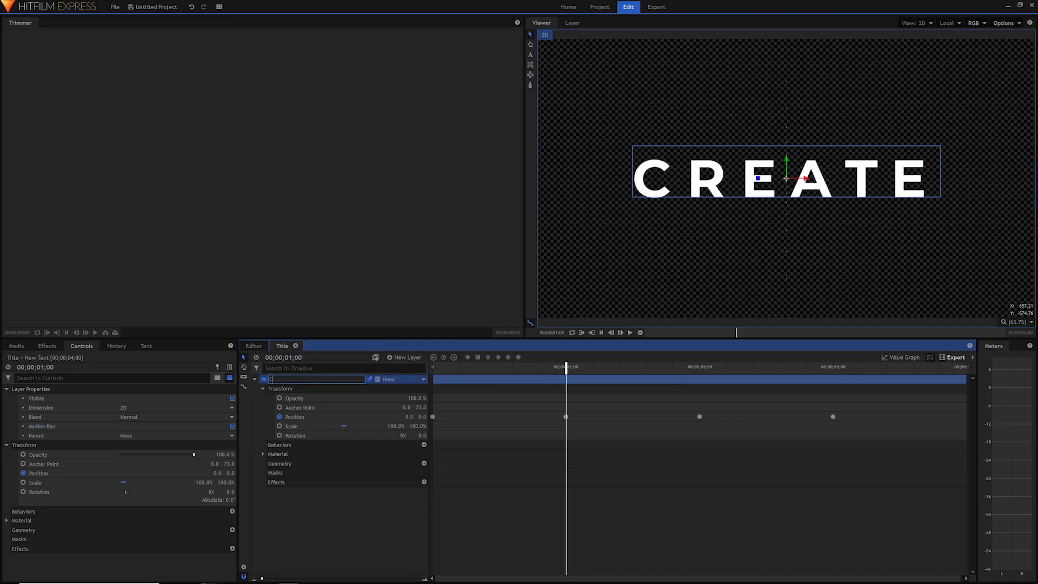
key(Return)
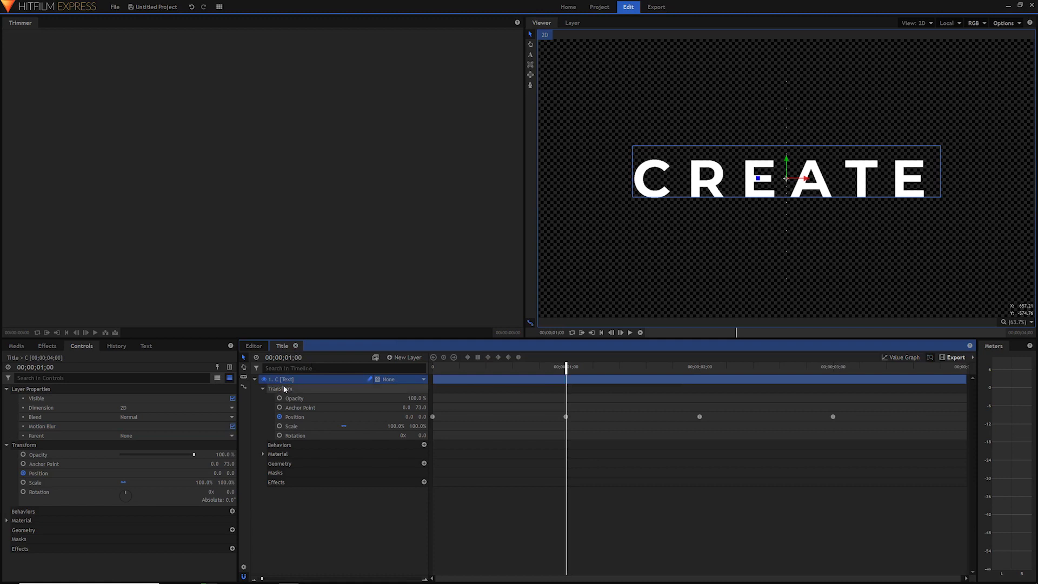
click(255, 379)
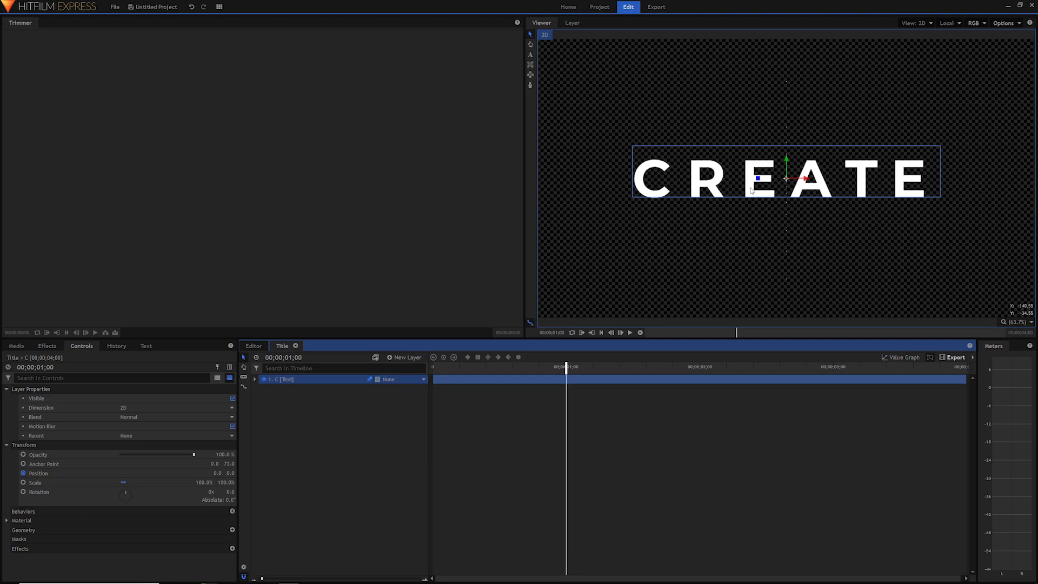
Duplicate the C layer repeatedly with Ctrl+D.
key(ctrl+d)
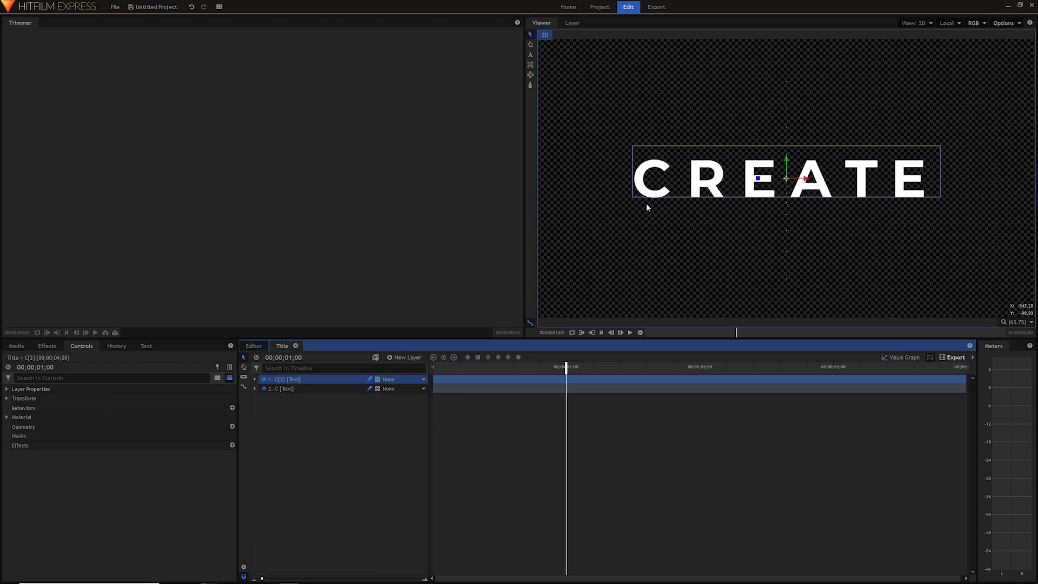
key(ctrl+d)
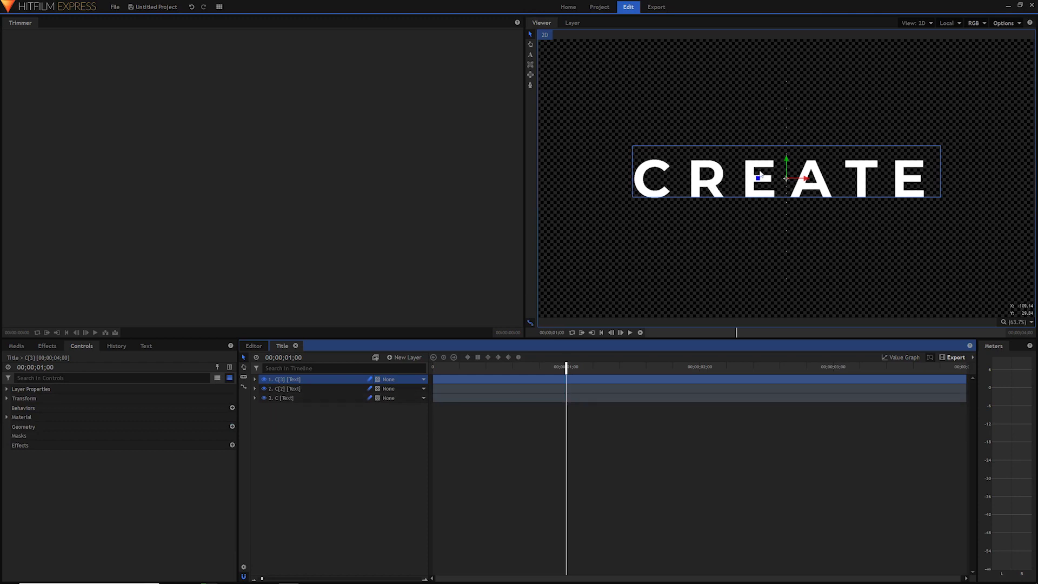
key(ctrl+d)
key(ctrl+d)
key(ctrl+d)
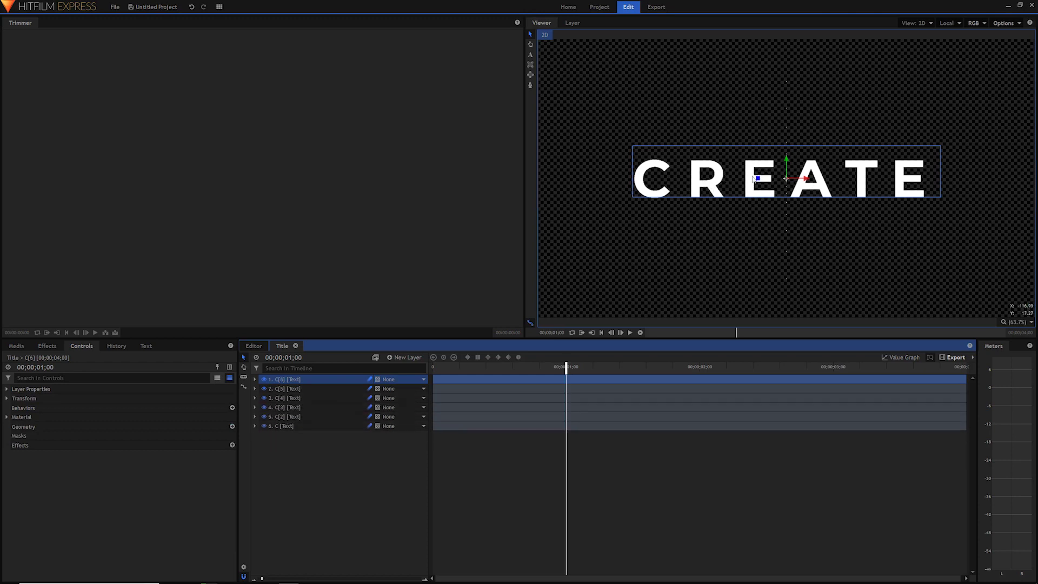
Rename the C[2] copy to 'R' and the C[3] copy to 'E', then rewind the playhead.
right_click(297, 421)
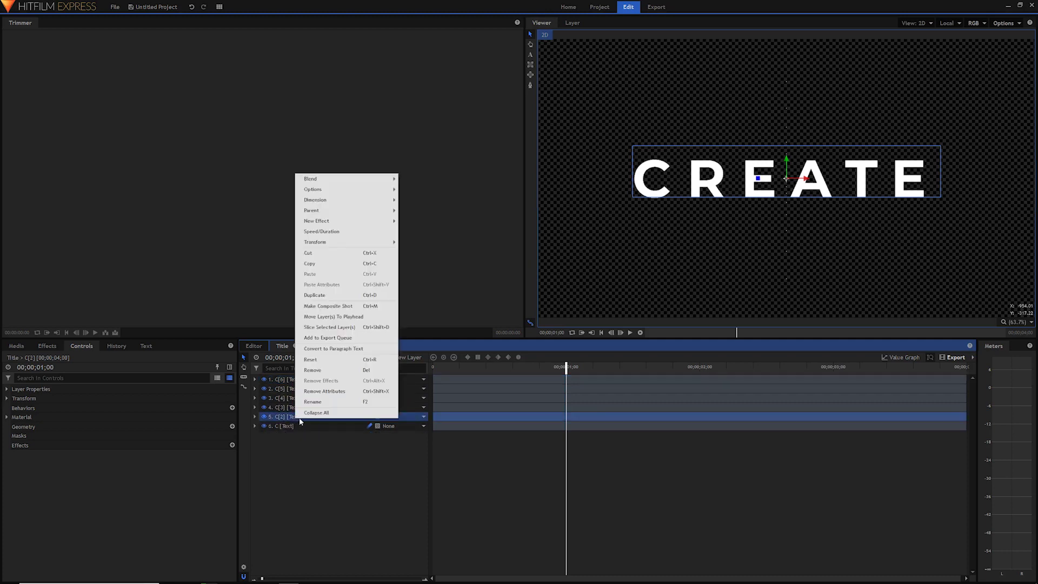
click(314, 411)
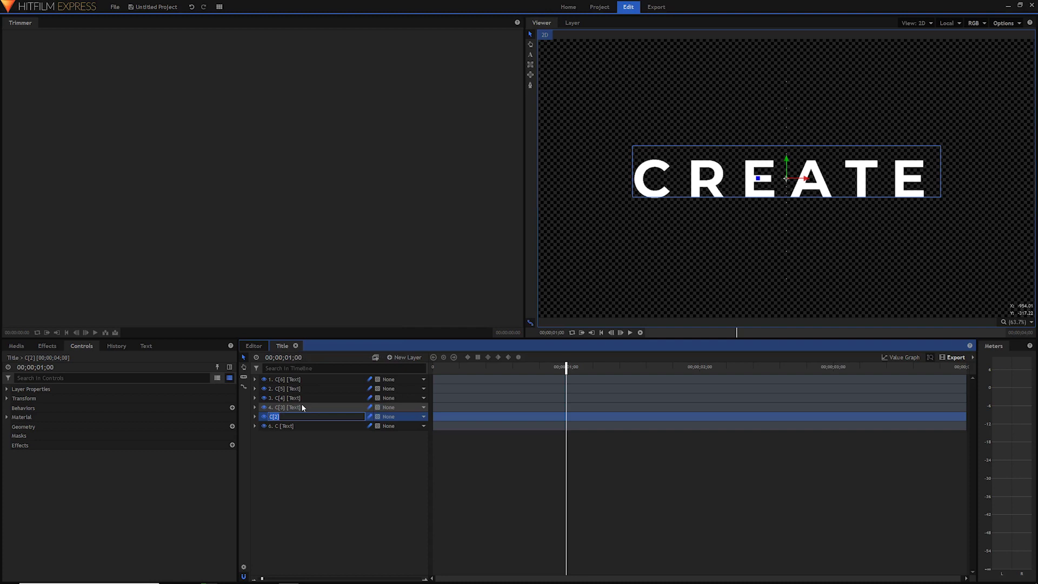
text(R)
key(Return)
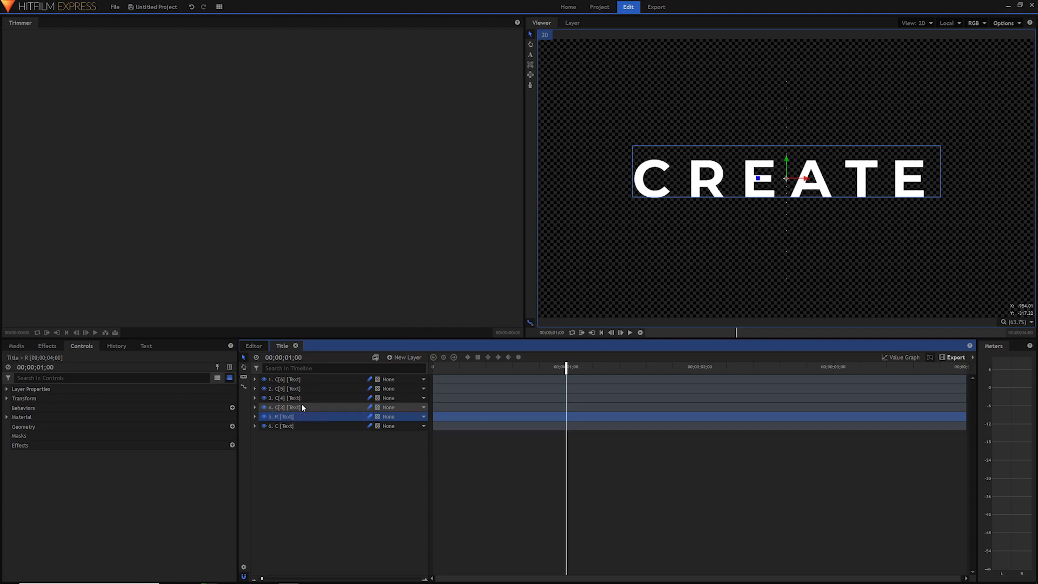
click(301, 407)
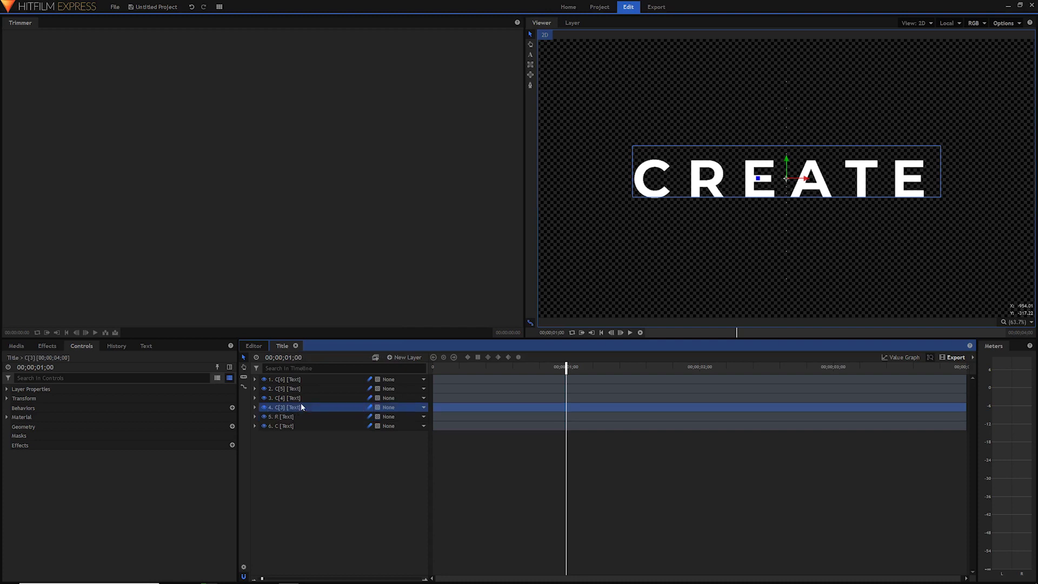
double_click(302, 408)
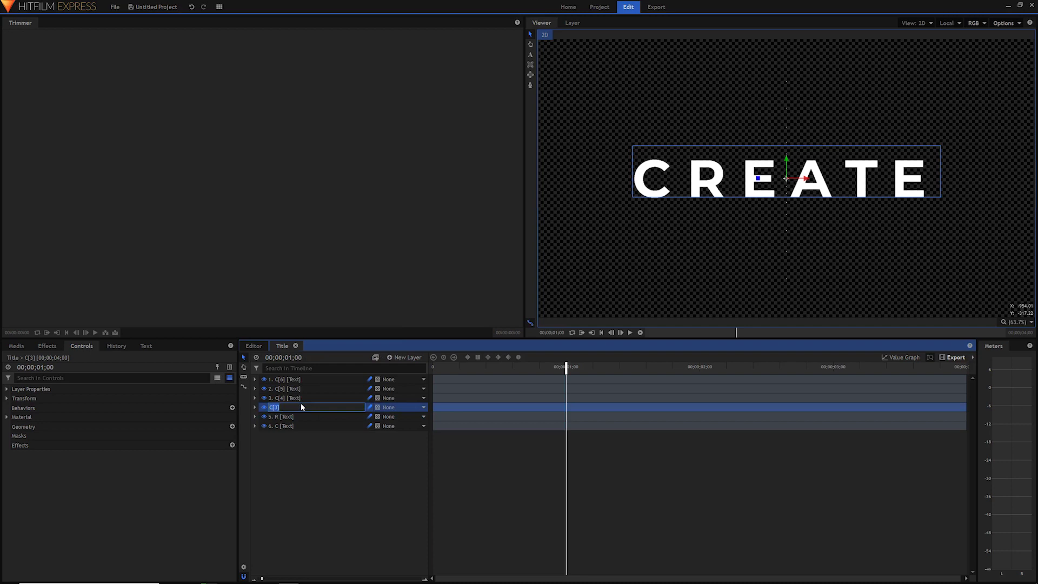
text(E)
key(Return)
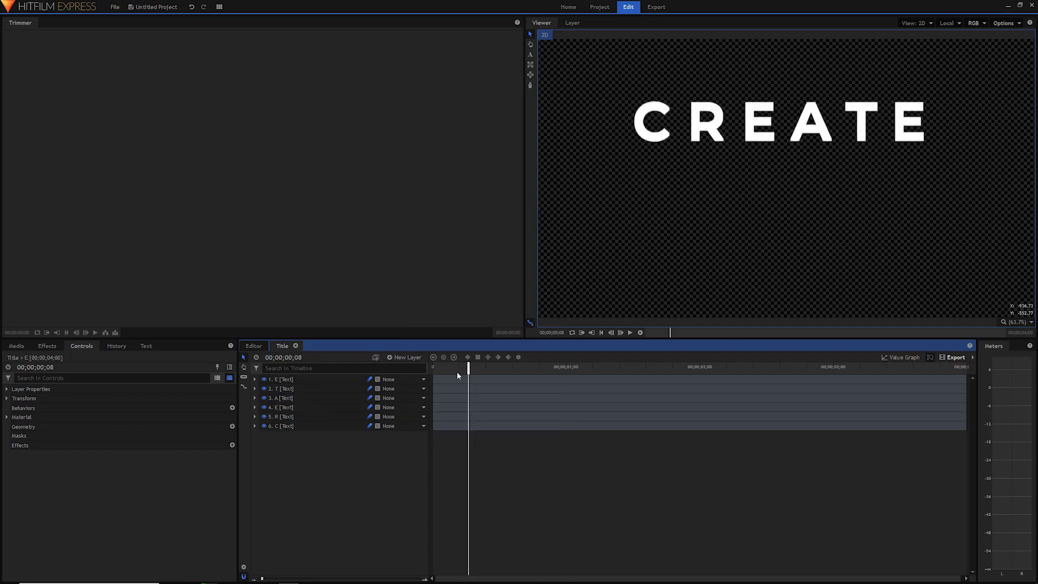
mouse_move(457, 372)
mouse_down()
mouse_move(437, 367)
mouse_move(447, 368)
mouse_up()
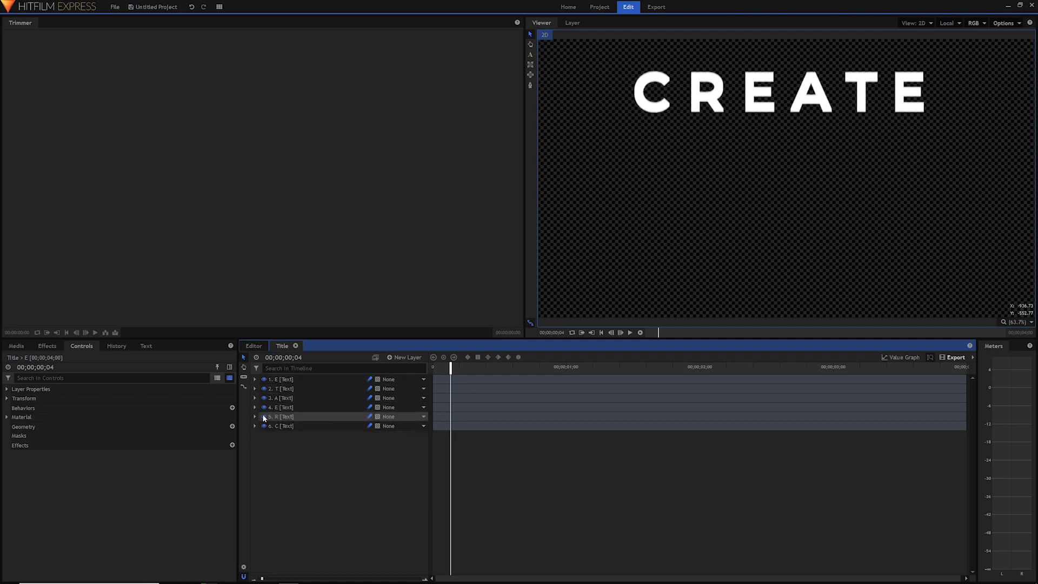
Hide the R, E, A, T and E layers with their eye icons and select the C layer.
drag(264, 418, 264, 381)
click(281, 426)
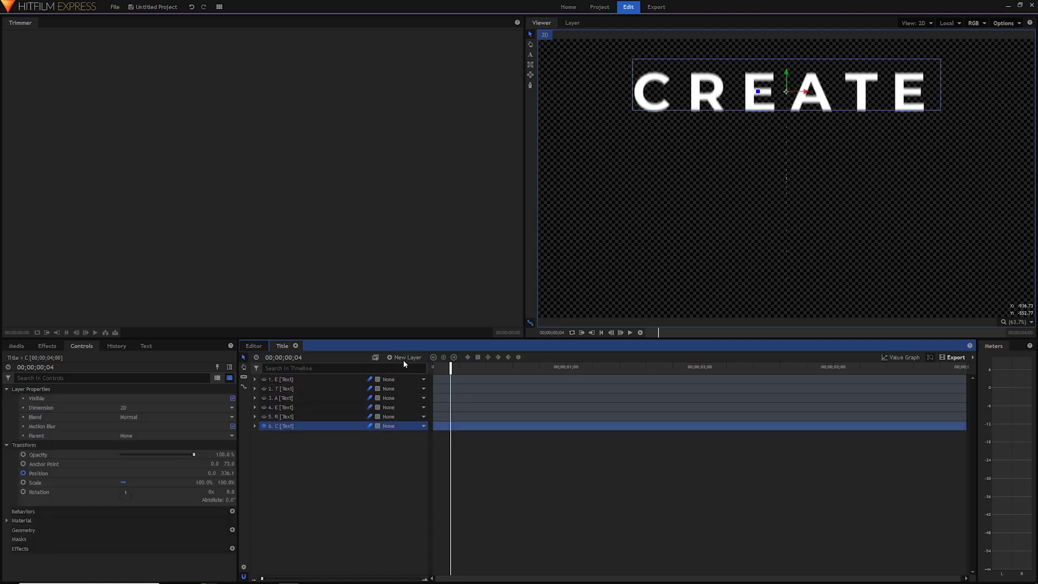
click(532, 69)
drag(621, 64, 676, 121)
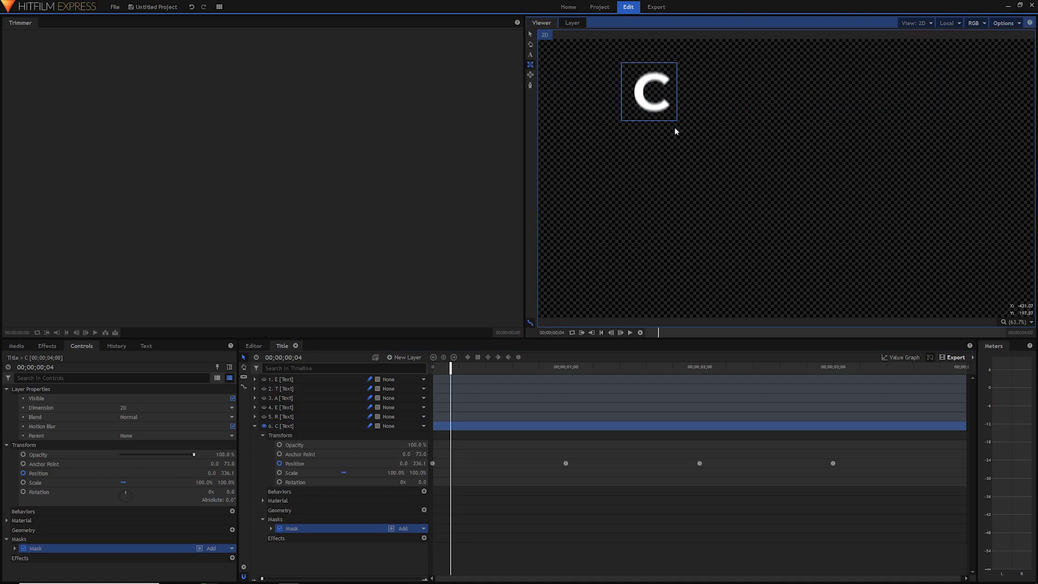
click(481, 492)
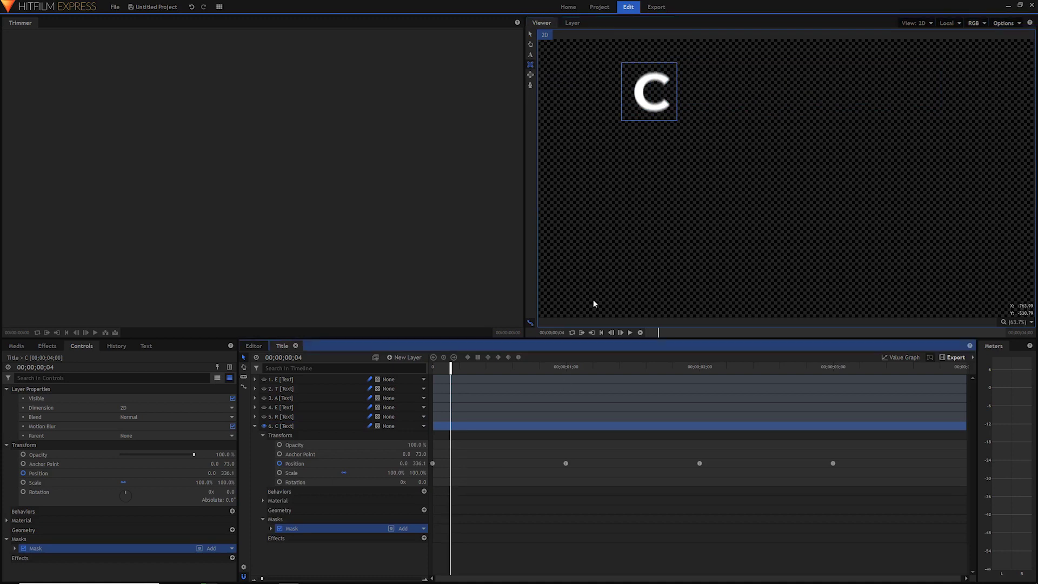
key(Right)
key(Right)
key(Right)
key(Right)
key(Right)
key(Right)
key(Right)
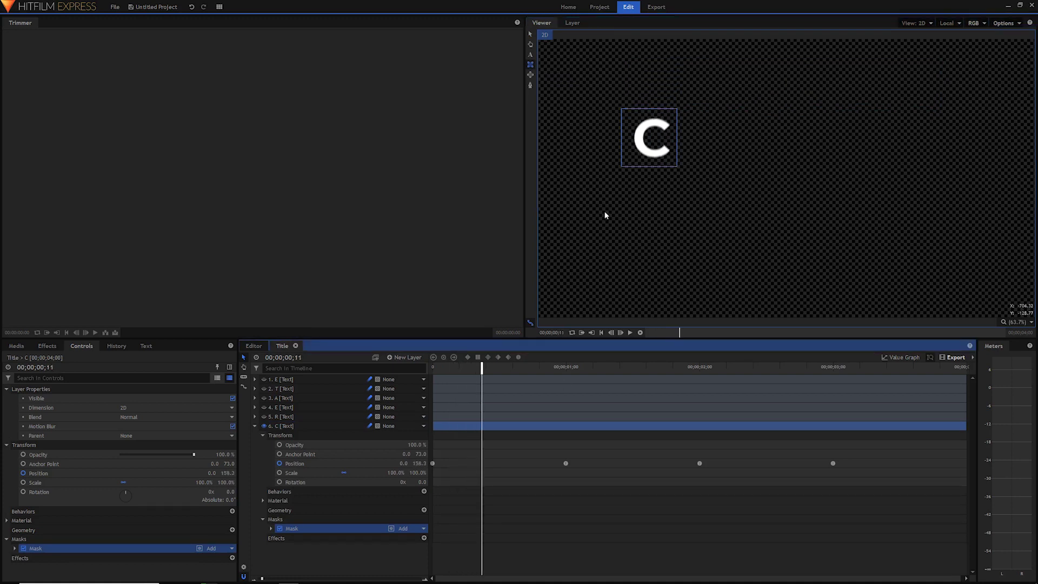
key(Left)
key(Left)
key(Left)
key(Left)
key(Left)
key(Left)
key(Left)
key(Left)
key(Left)
key(Left)
key(Left)
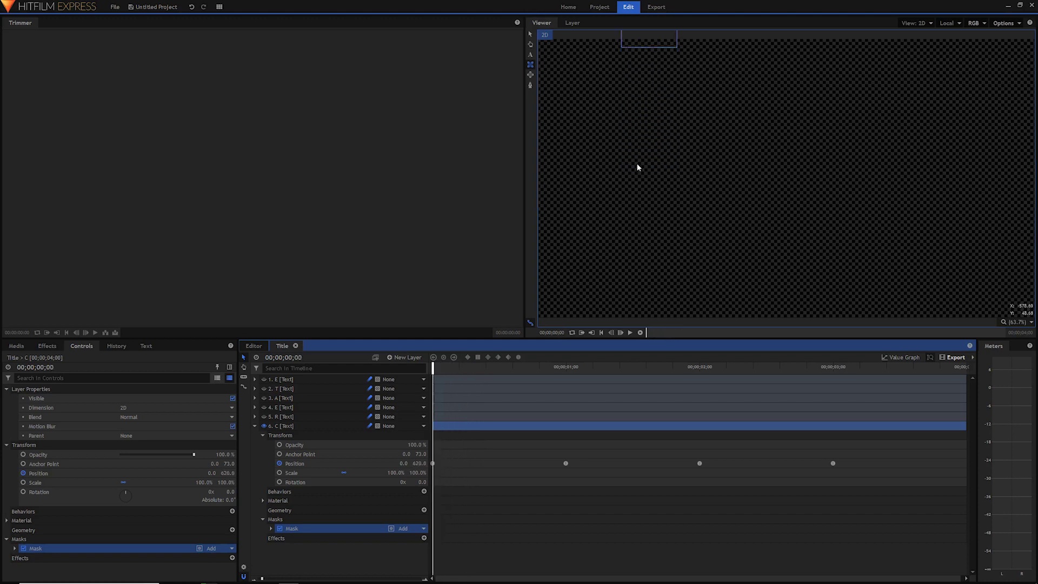
key(space)
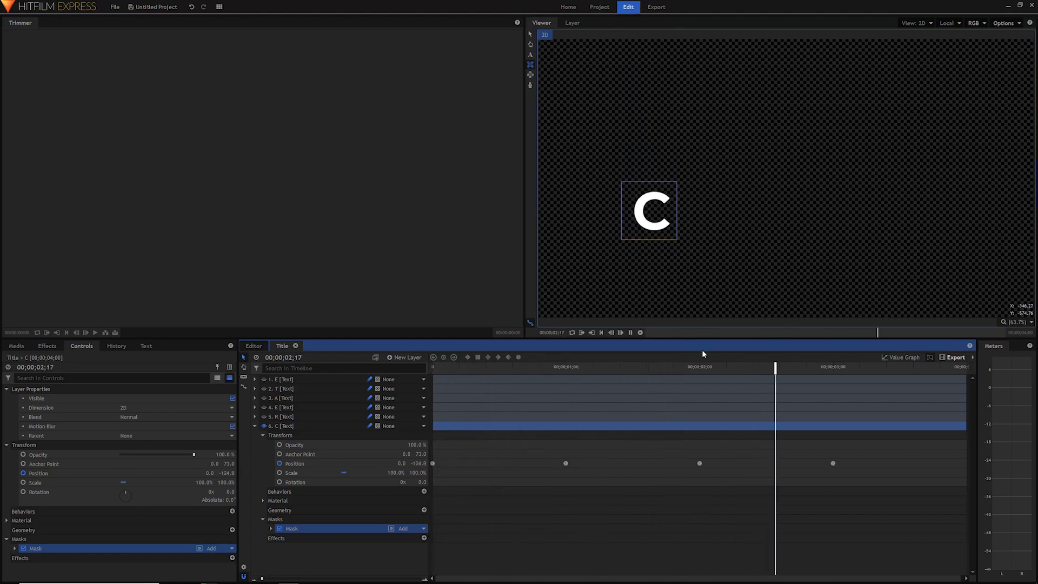
key(space)
drag(550, 368, 432, 367)
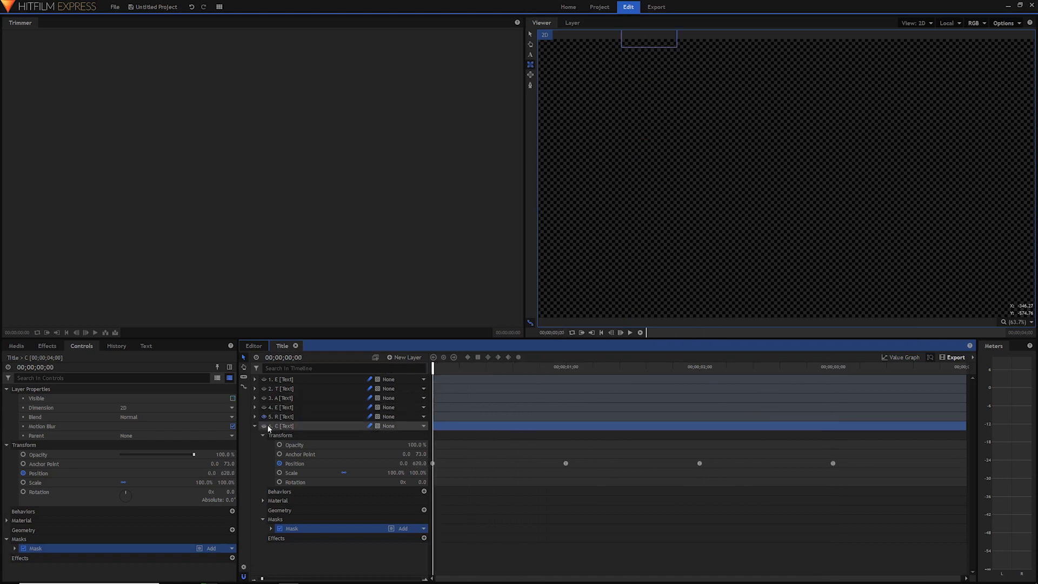
key(space)
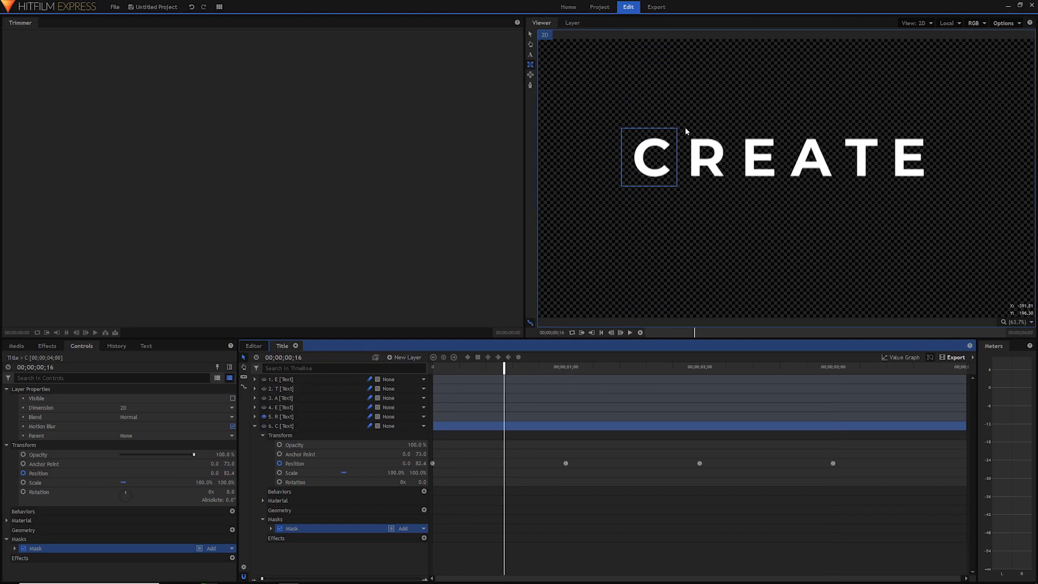
Undo the stray mask, then draw rectangle masks around the R, first E and A on their layers.
drag(685, 128, 728, 187)
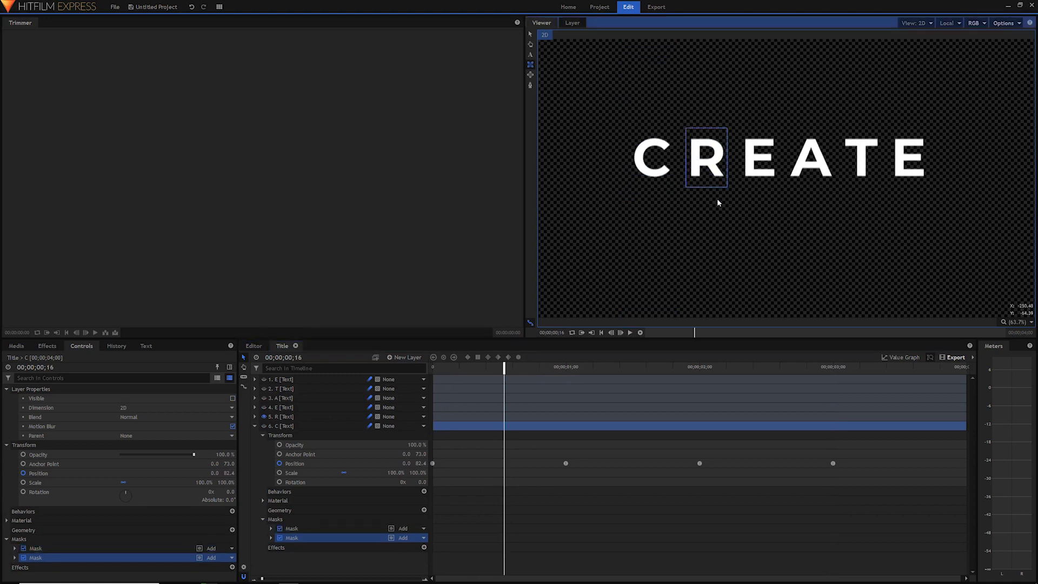
key(ctrl+z)
click(312, 417)
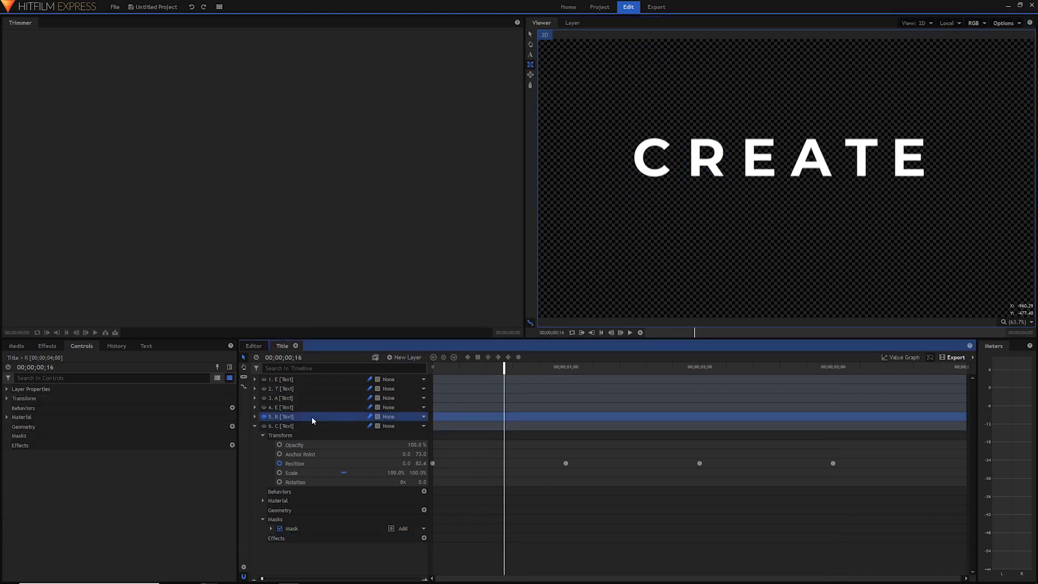
drag(684, 125, 730, 193)
click(254, 416)
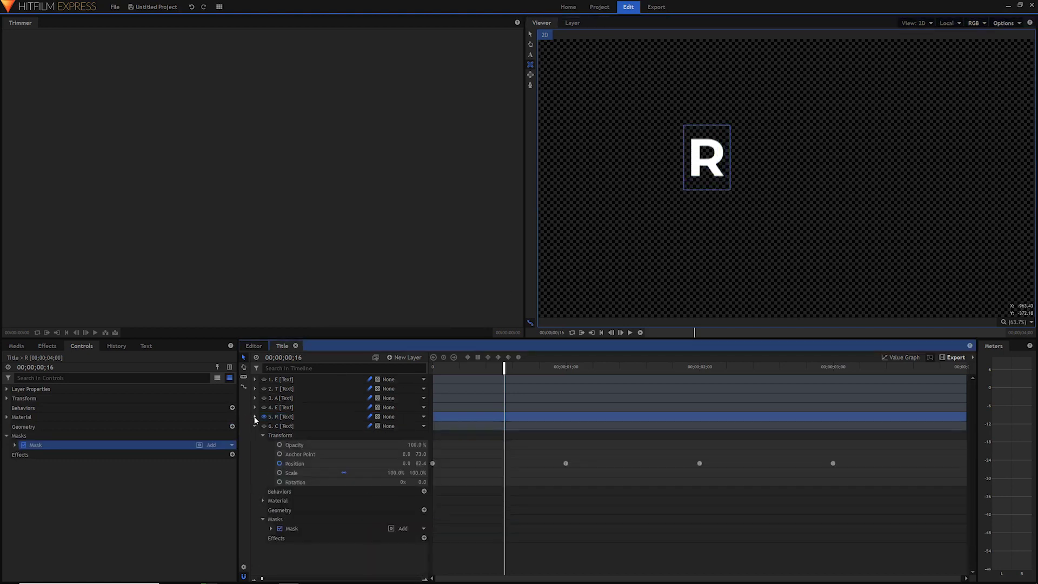
click(274, 409)
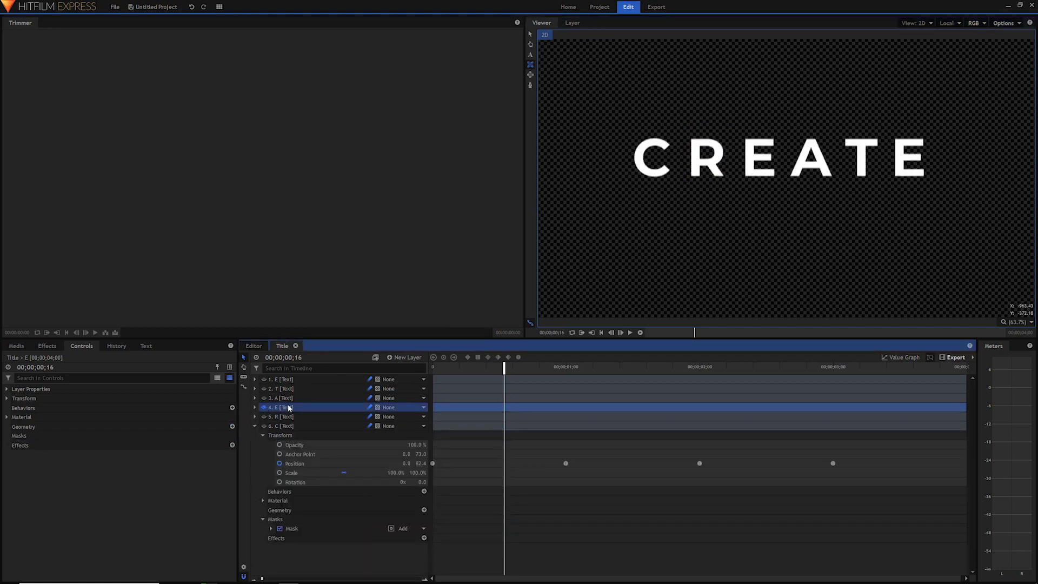
drag(736, 127, 779, 192)
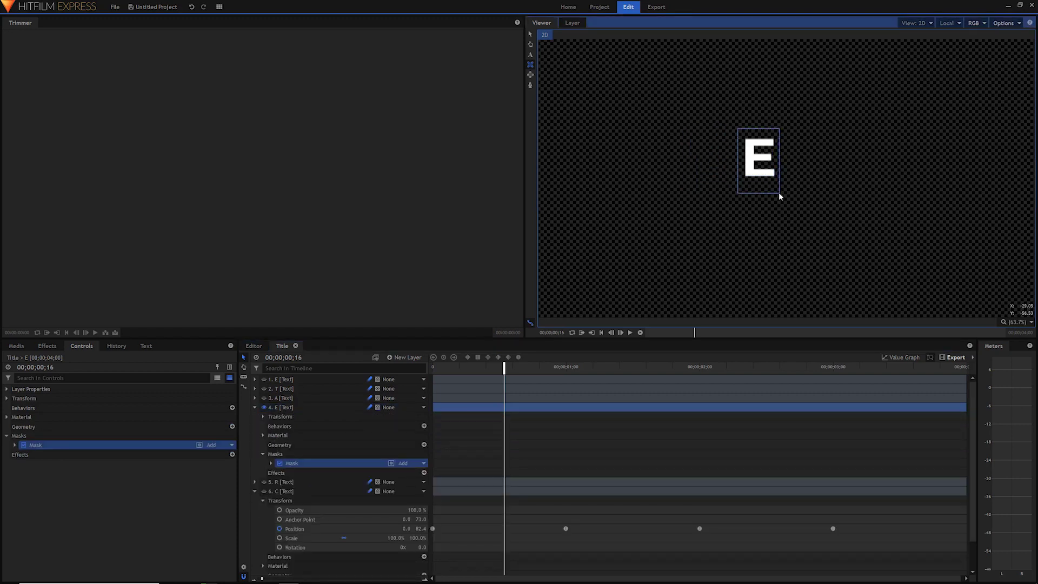
click(254, 407)
click(273, 398)
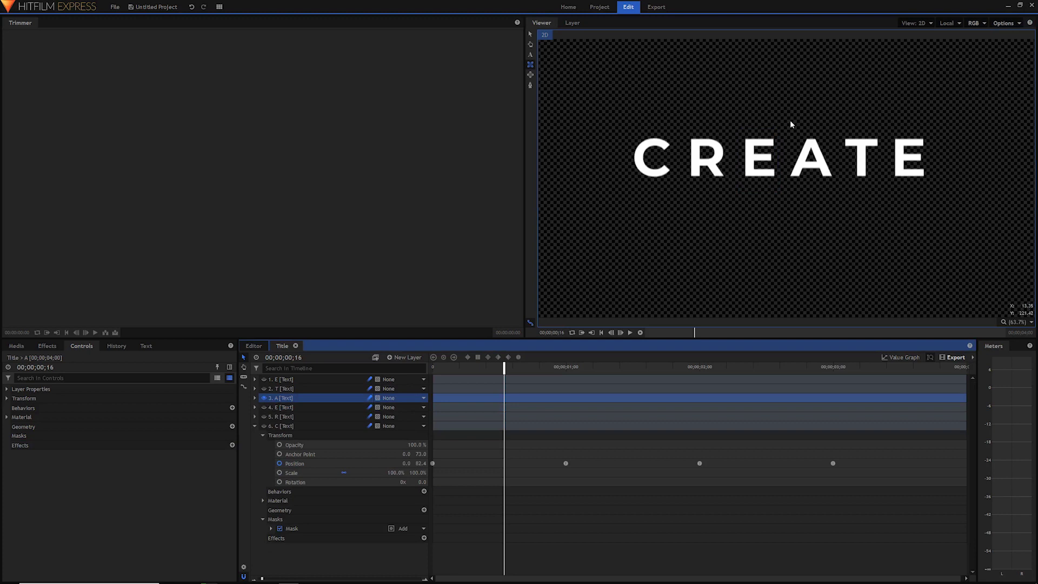
drag(787, 123, 826, 192)
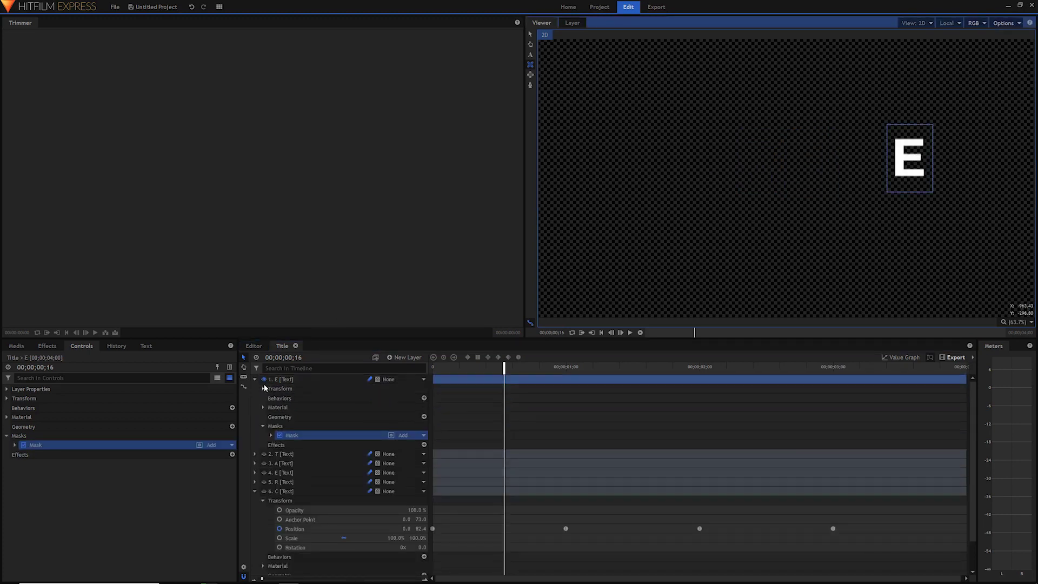
click(256, 380)
Make the T, A, E, R and C layers visible again and rewind the playhead to zero.
click(264, 388)
click(264, 399)
click(264, 407)
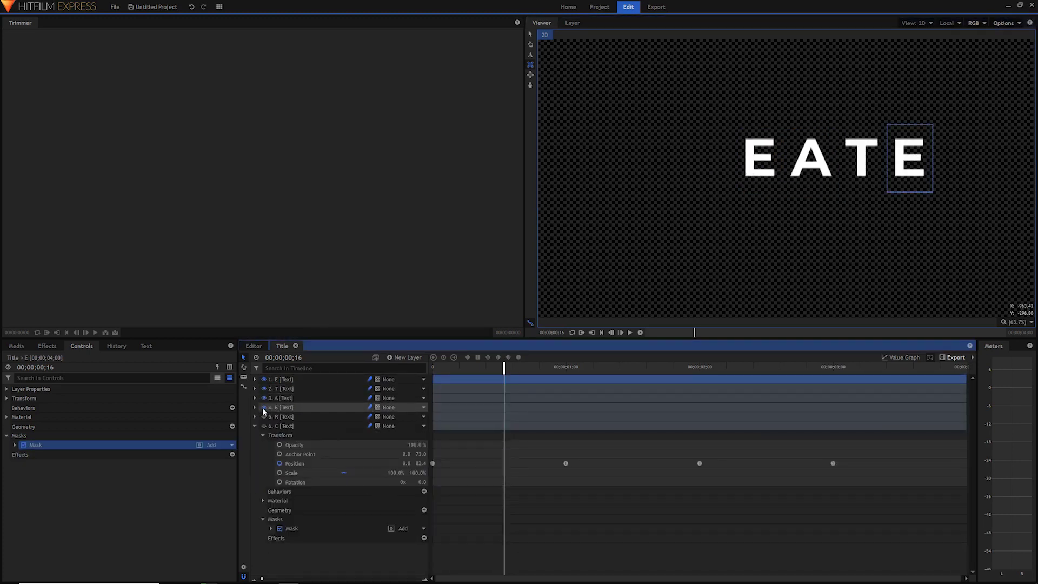
click(264, 417)
click(264, 426)
click(254, 426)
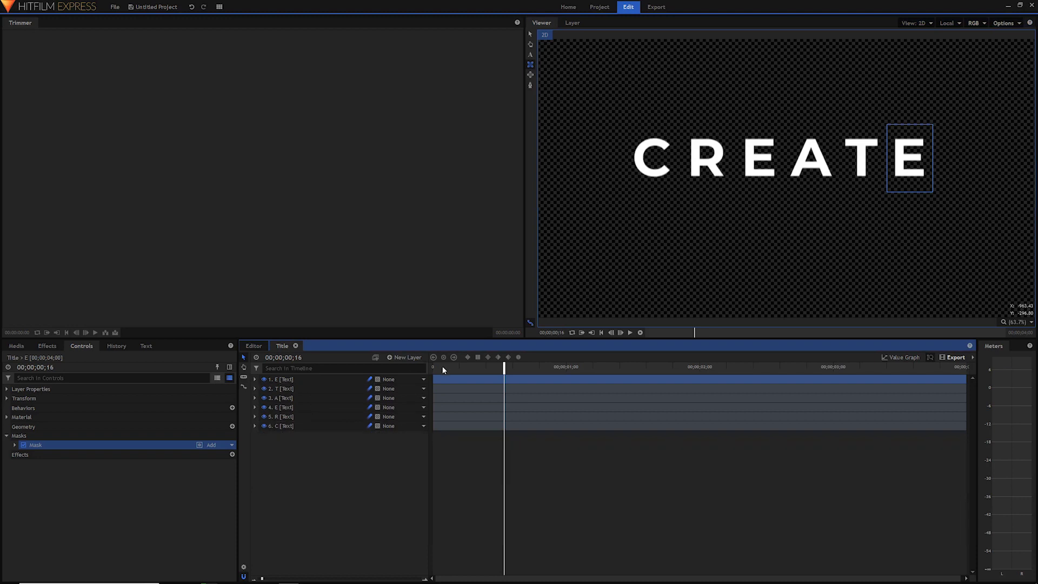
drag(443, 367, 397, 372)
Play the full CREATE title animation, stop it, and scrub back to zero.
key(space)
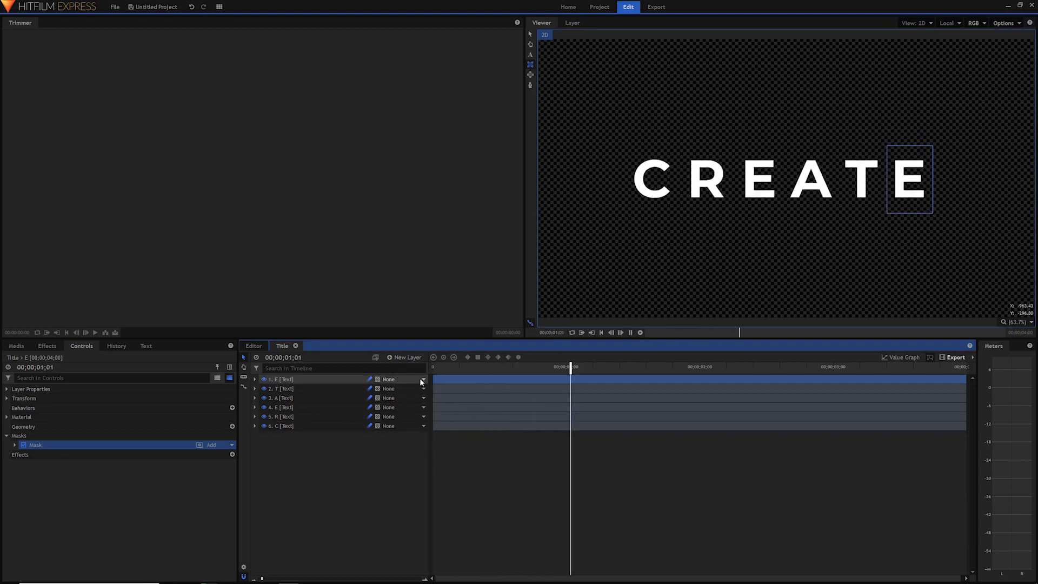
key(space)
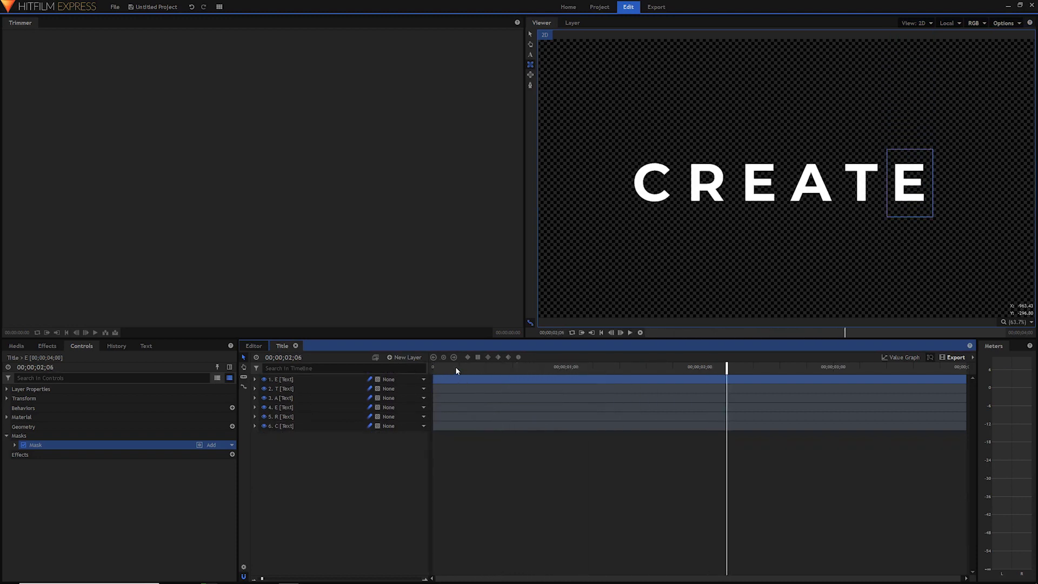
drag(455, 367, 406, 356)
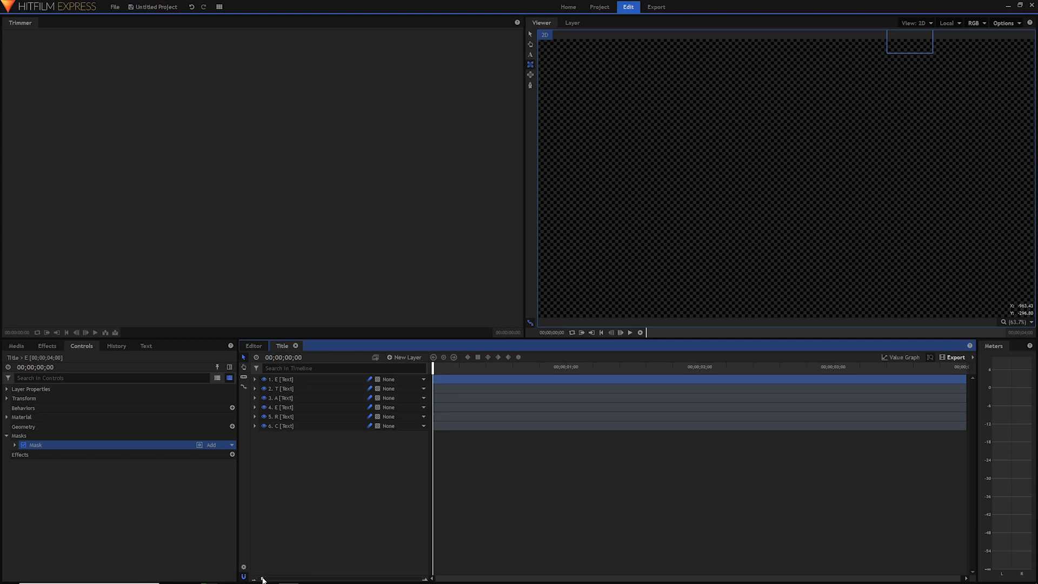
Zoom the timeline to the first second and shift the R layer to start 5 frames later.
drag(263, 580, 454, 567)
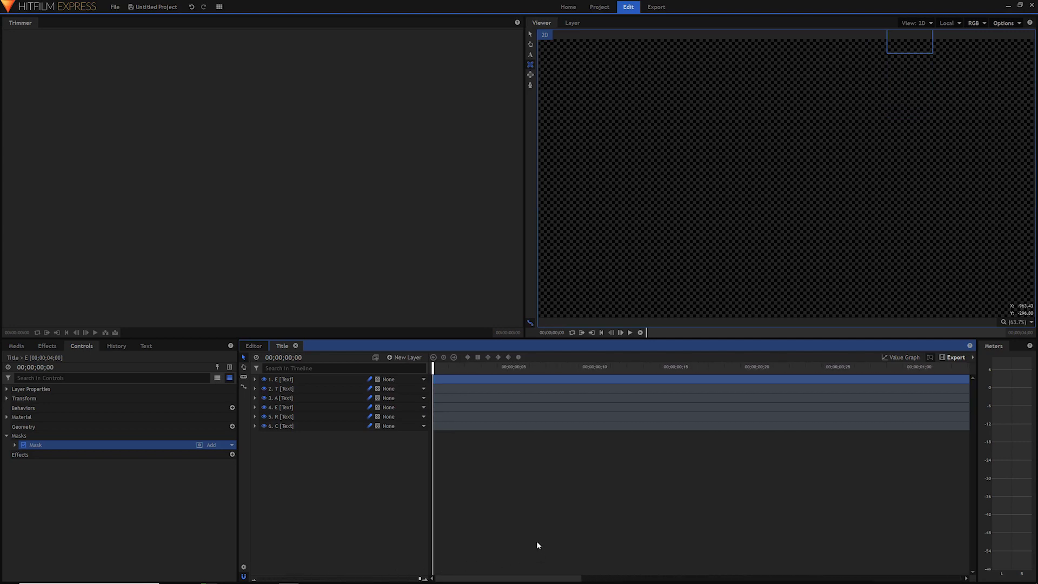
drag(447, 369, 918, 373)
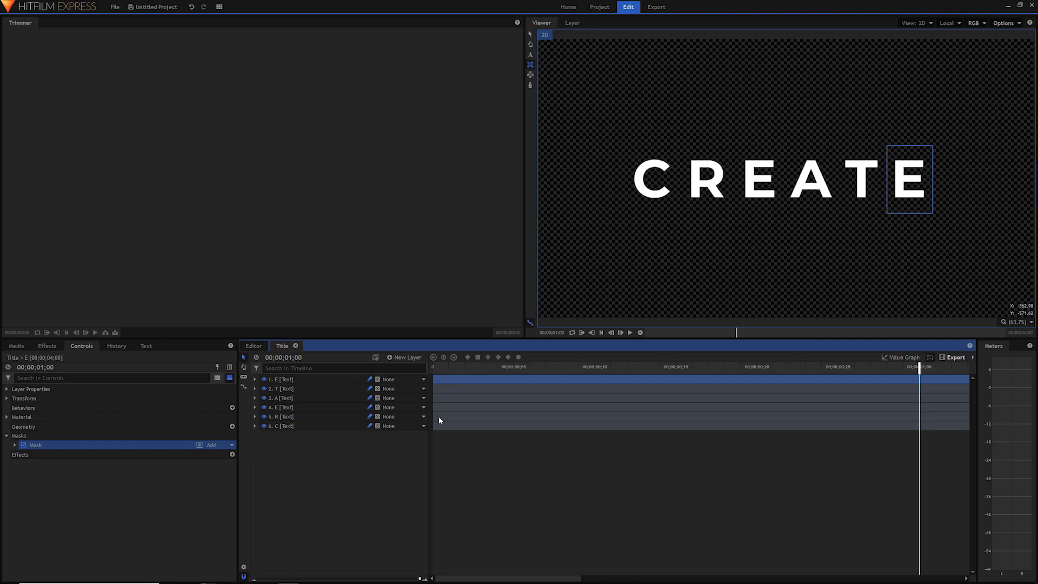
drag(435, 416, 519, 418)
Shift the E, A, T and last E layers to start at frames 10, 15, 20 and 25.
click(513, 388)
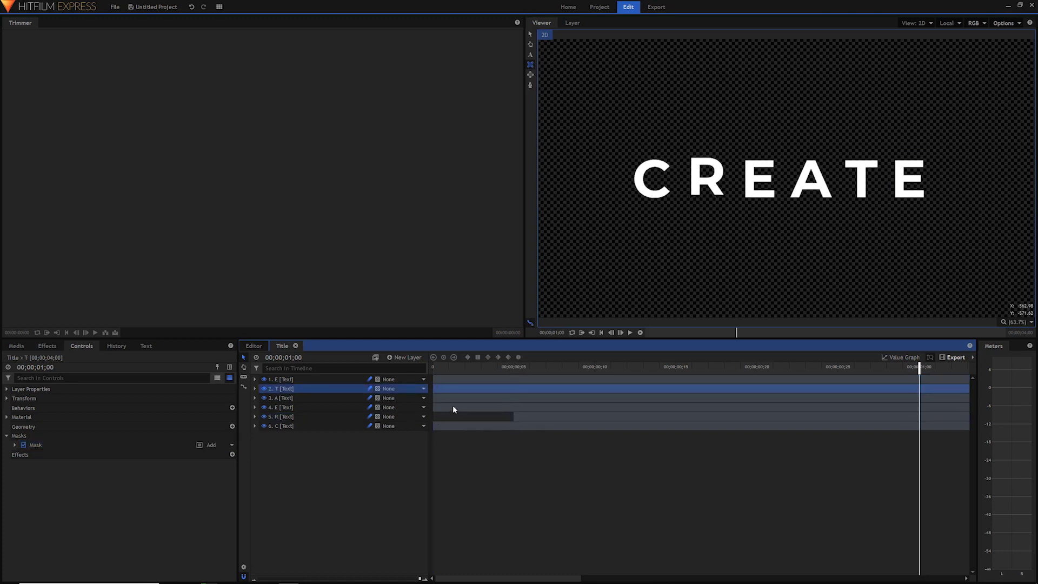
drag(452, 405, 605, 392)
click(595, 367)
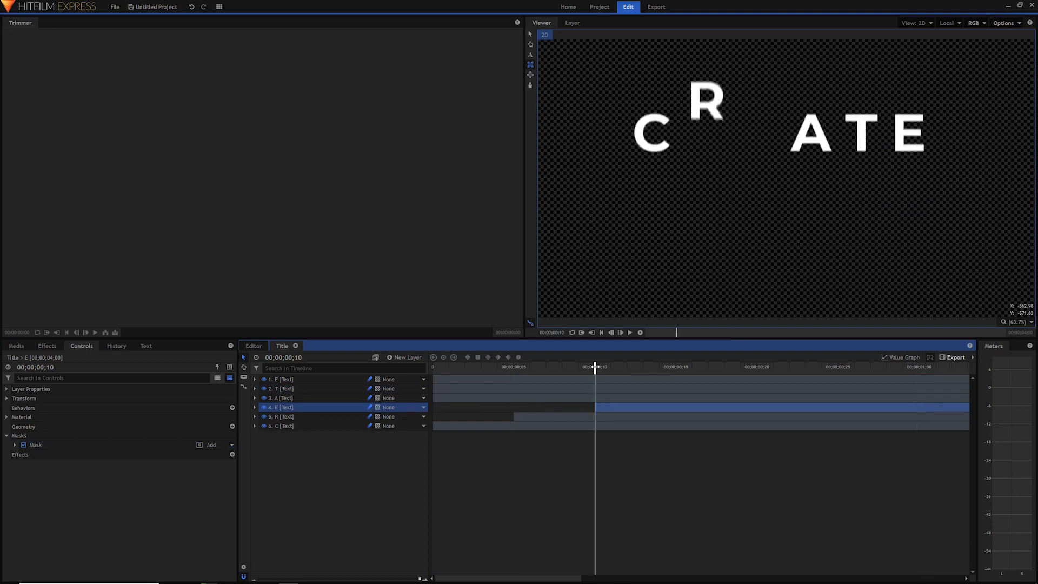
drag(442, 398, 690, 400)
drag(462, 389, 786, 389)
drag(544, 379, 927, 383)
drag(598, 368, 433, 369)
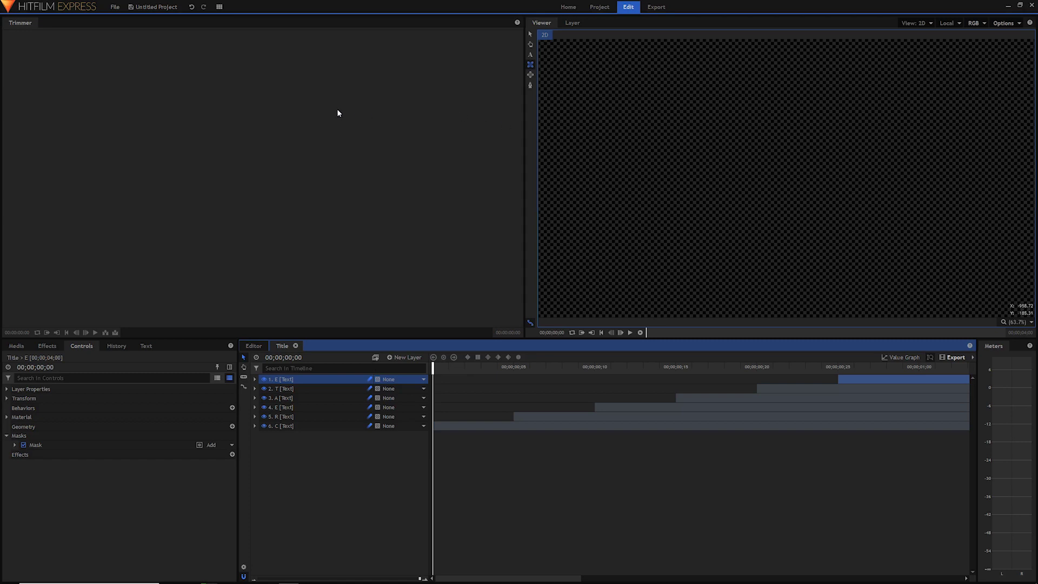
Play the staggered letters with the timeline zoomed out to all four seconds, then rewind.
key(space)
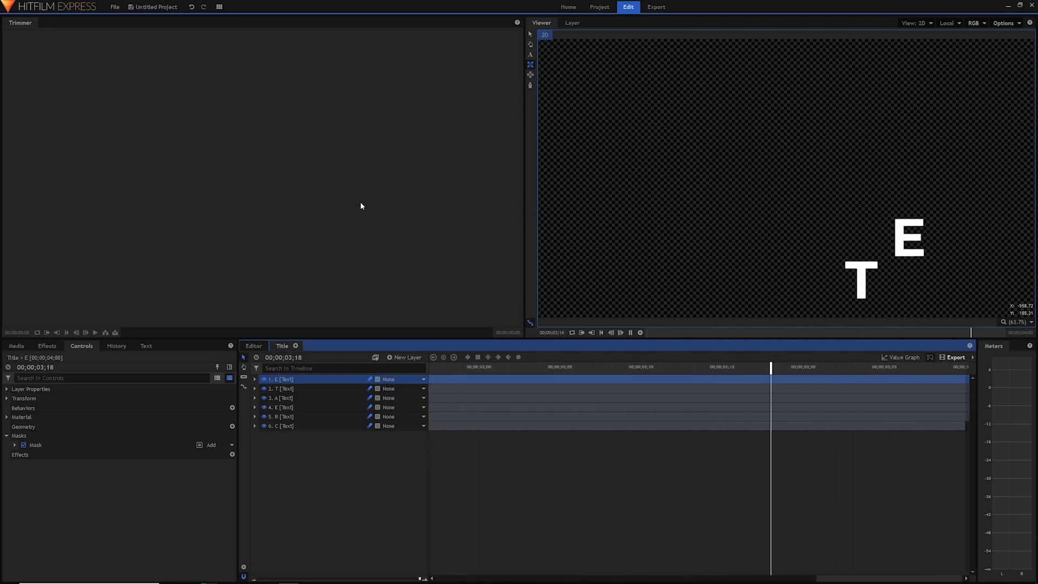
click(262, 580)
key(space)
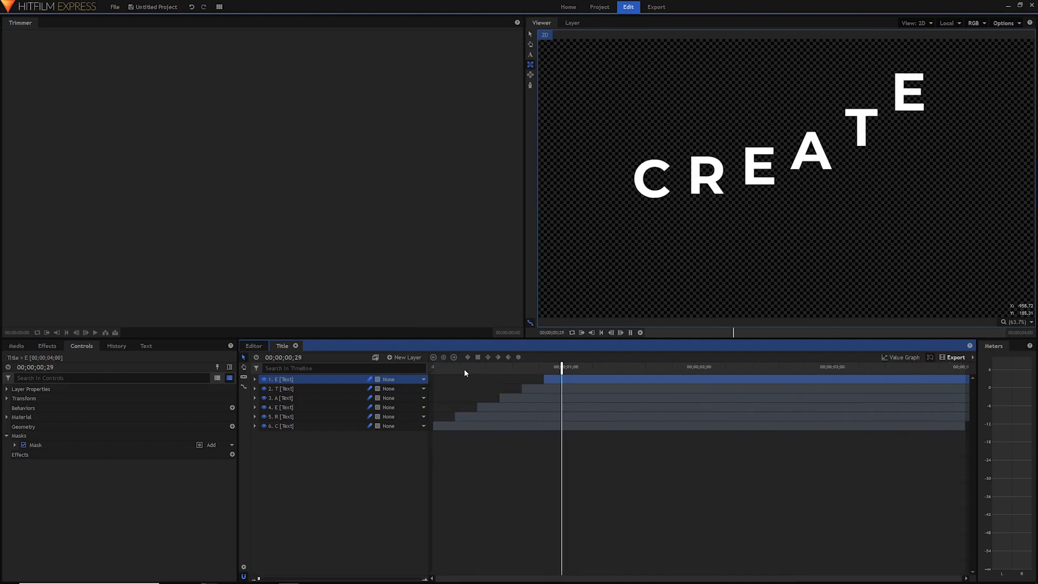
drag(442, 418, 549, 371)
click(515, 438)
click(447, 367)
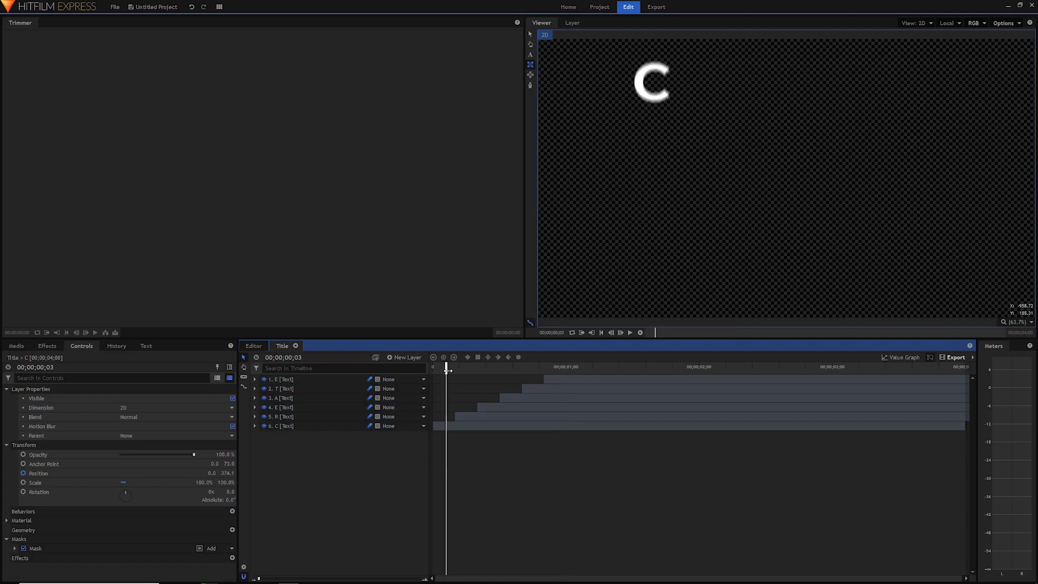